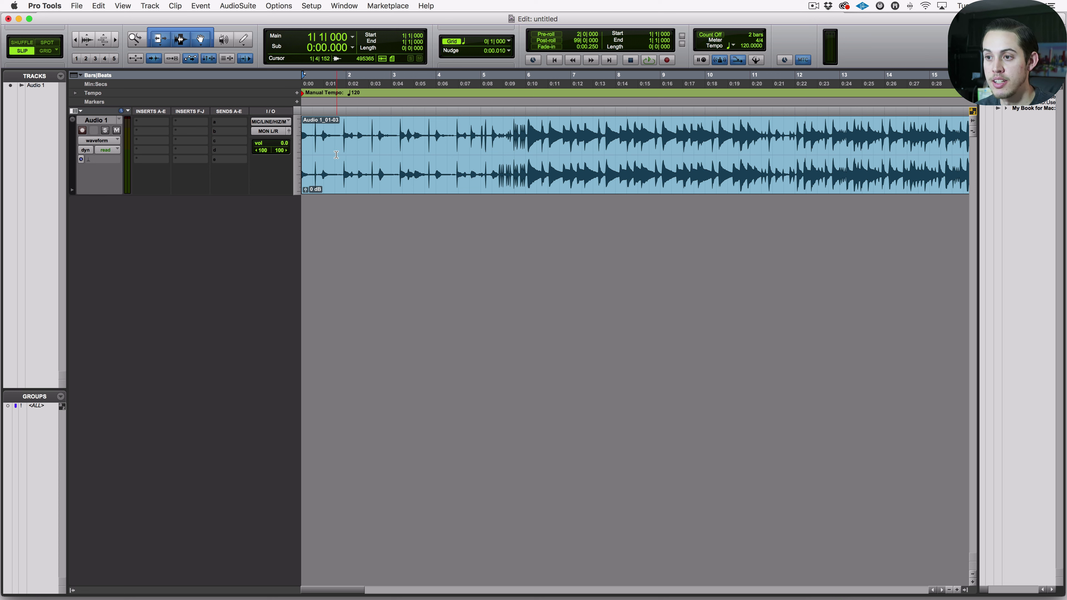
Create a click track and play it briefly against the audio, finishing back at the session start
left_click(148, 6)
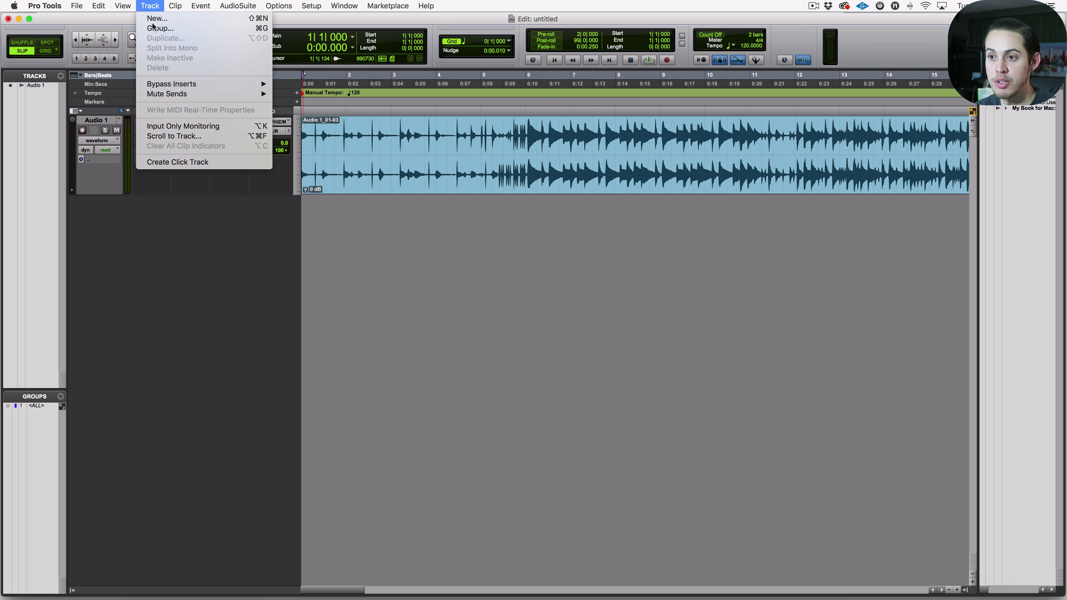
left_click(177, 163)
key("space")
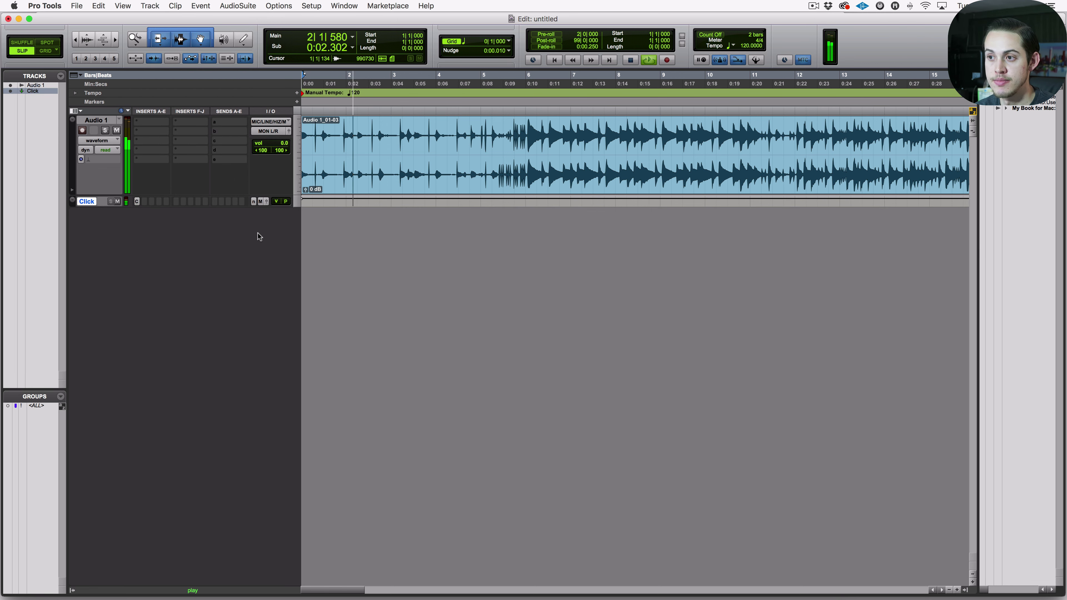
key("space")
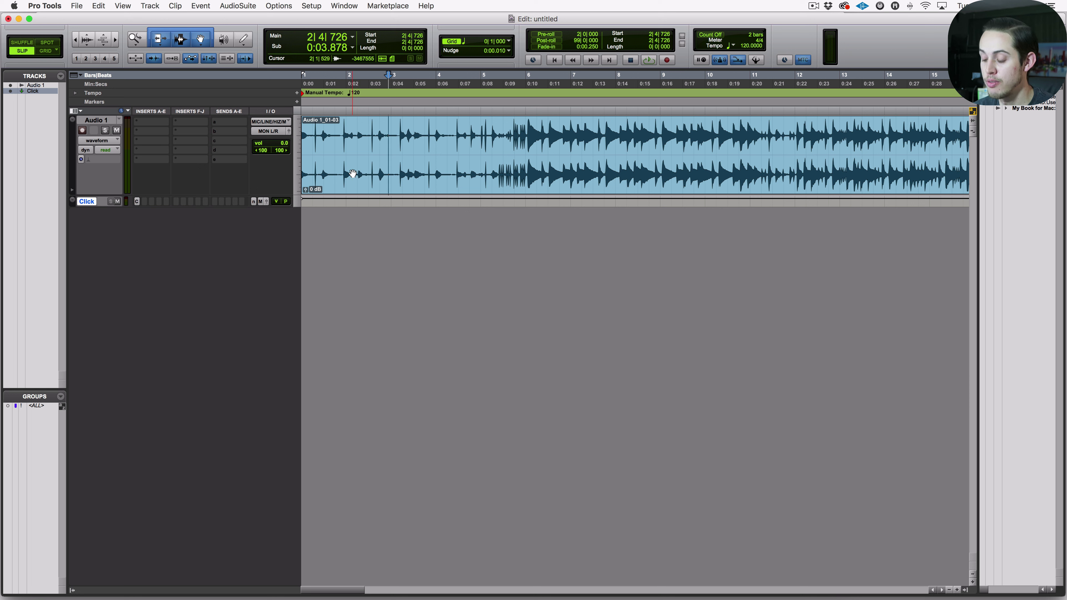
key("Return")
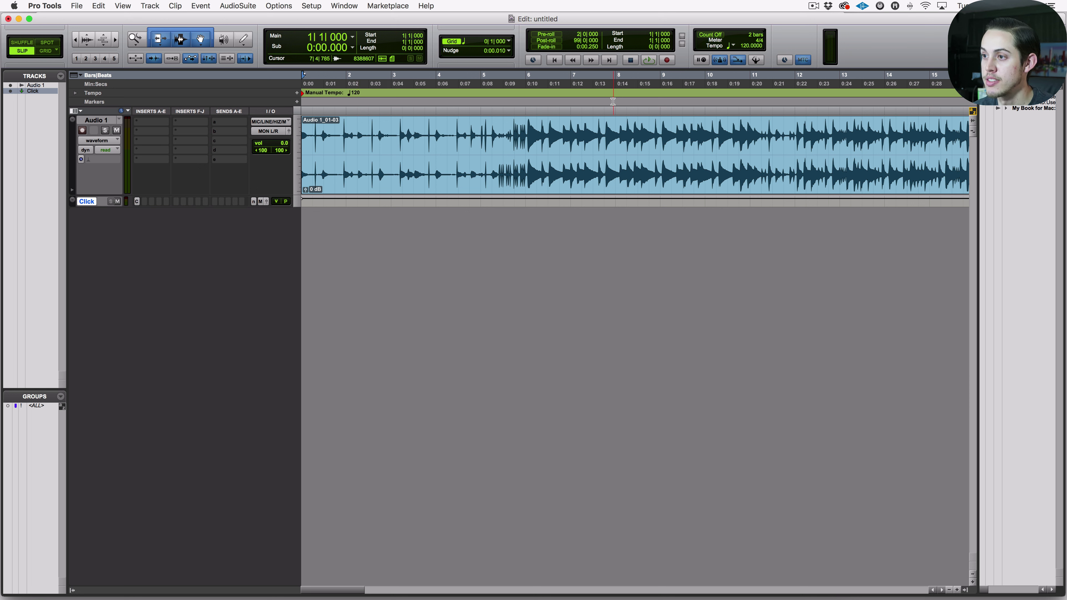
Switch the edit mode to Grid with the main counter in Bars|Beats and a 1/4 note grid value
left_click(46, 51)
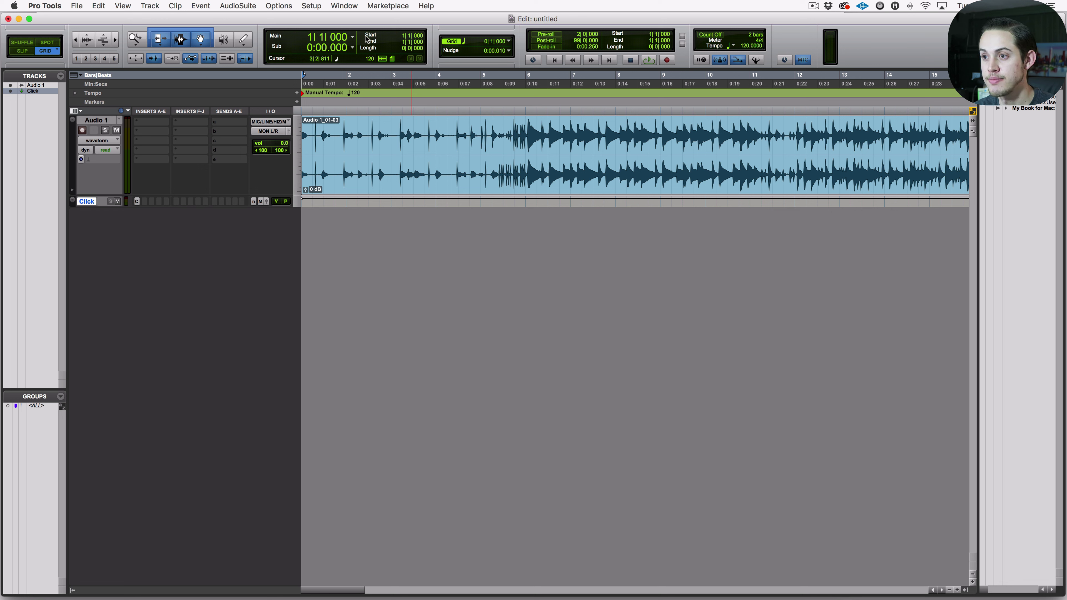
left_click(352, 37)
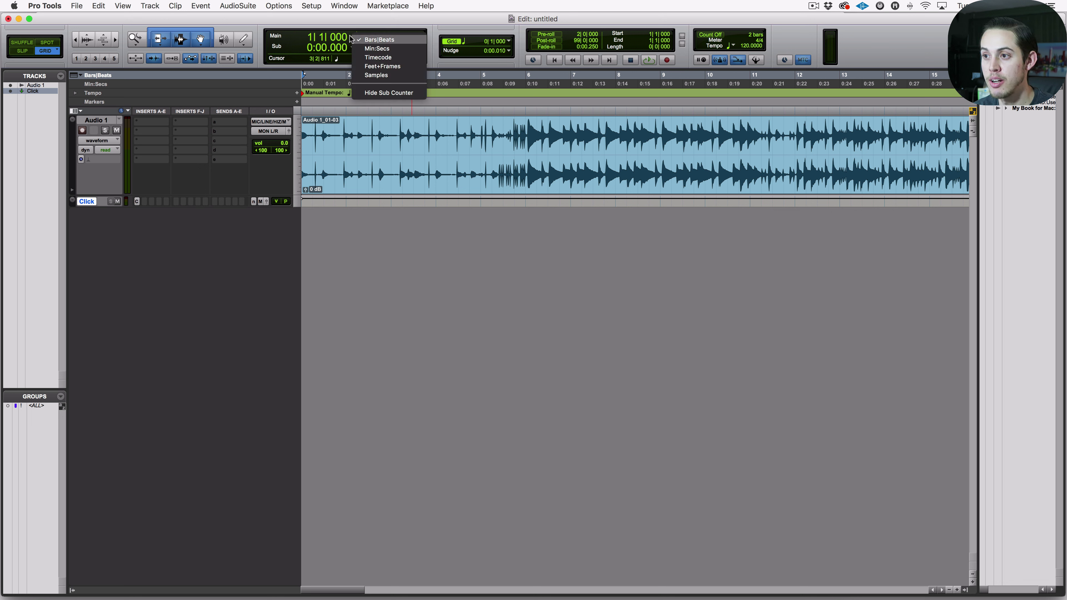
left_click(369, 40)
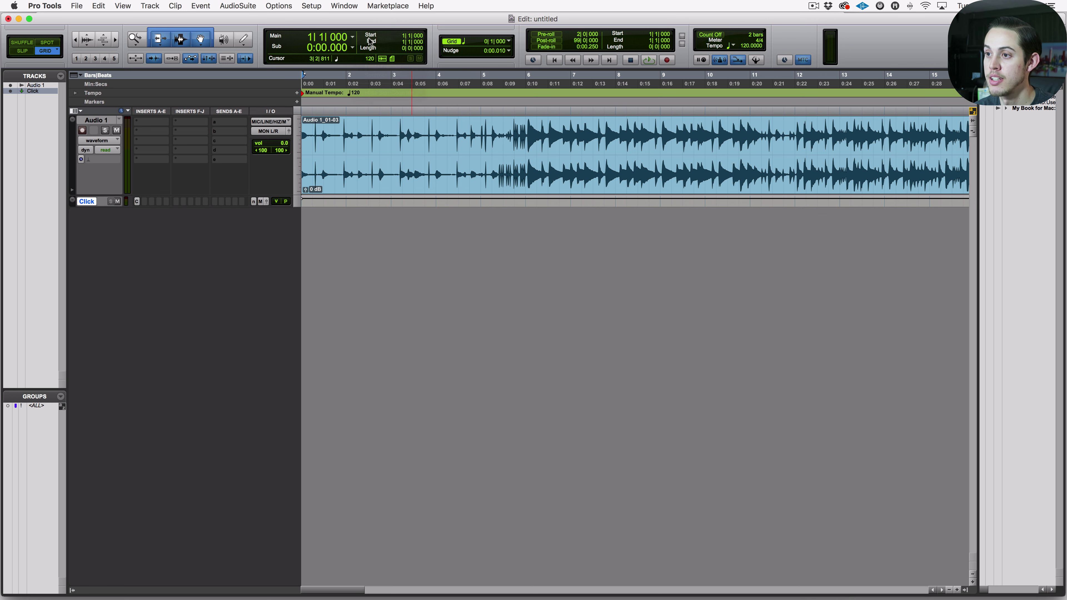
left_click(453, 42)
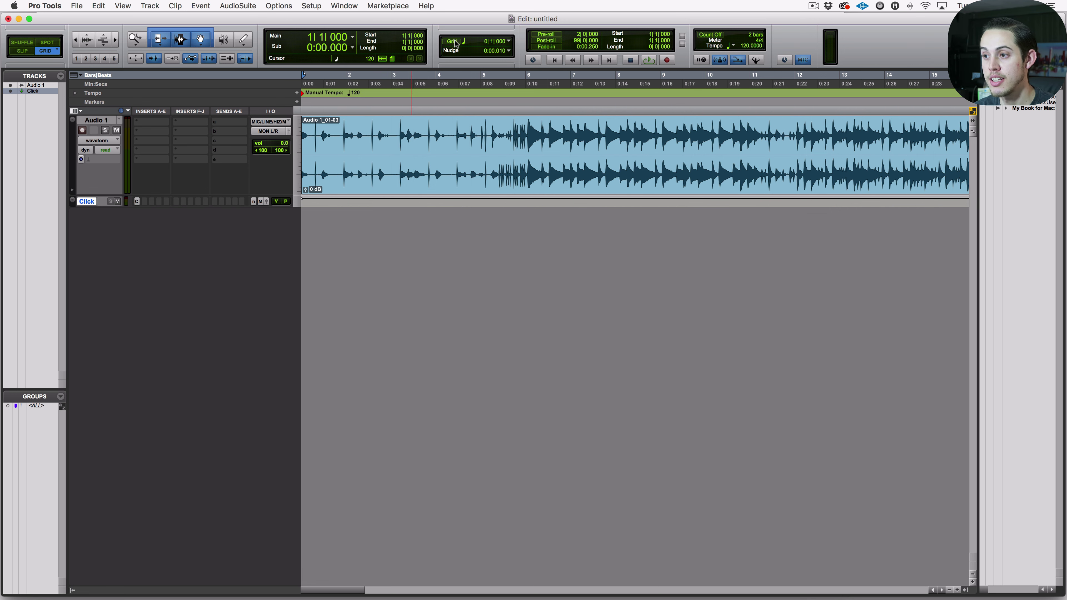
left_click(453, 42)
left_click(466, 44)
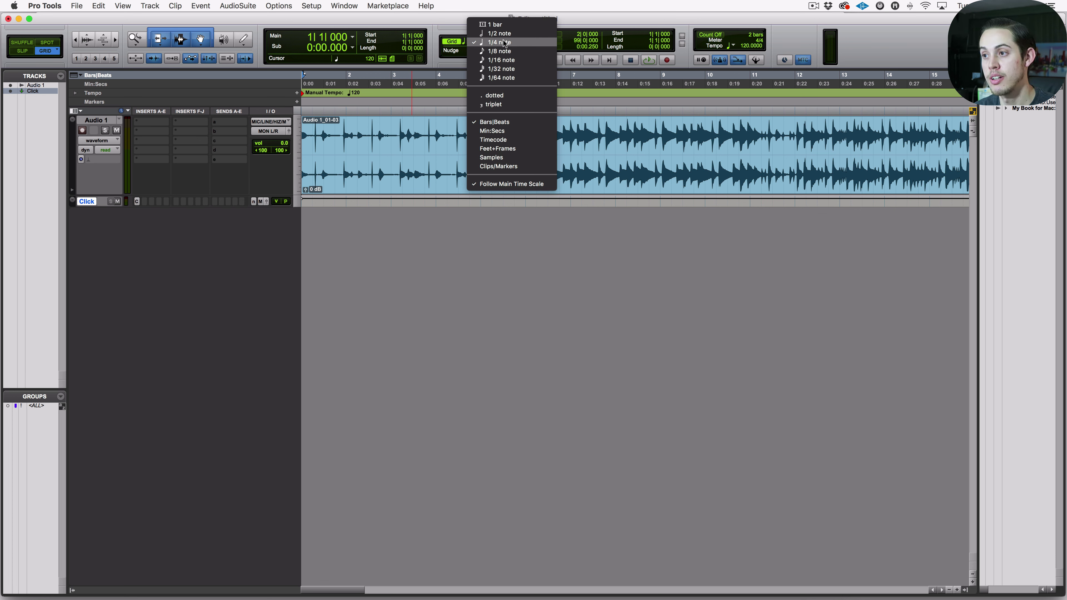
left_click(450, 31)
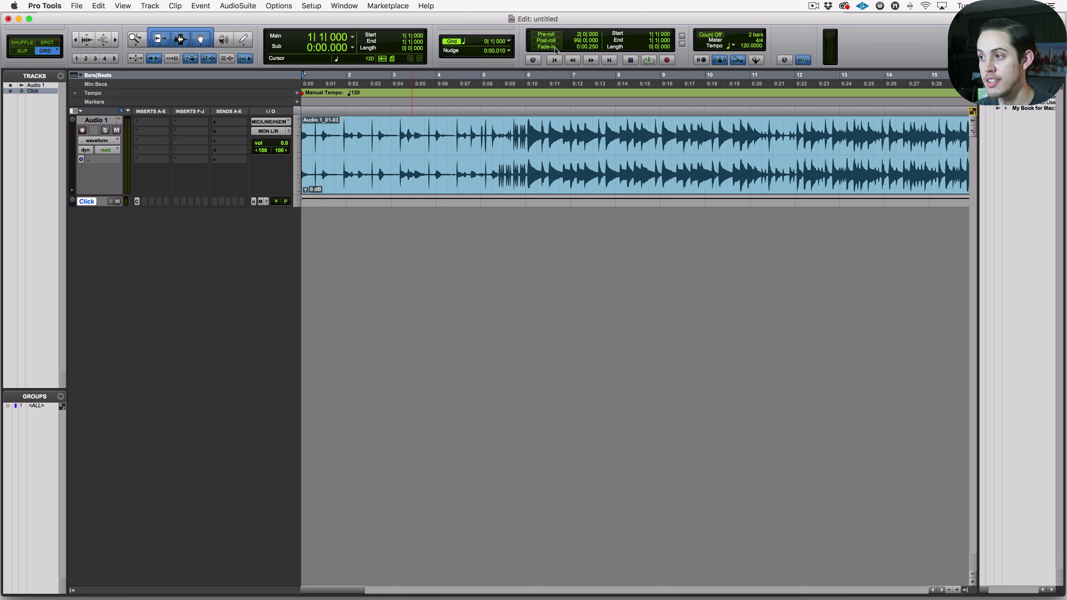
View the toolbar display options and toggle the Conductor on and back off to return to manual tempo
left_click(720, 61)
left_click(720, 61)
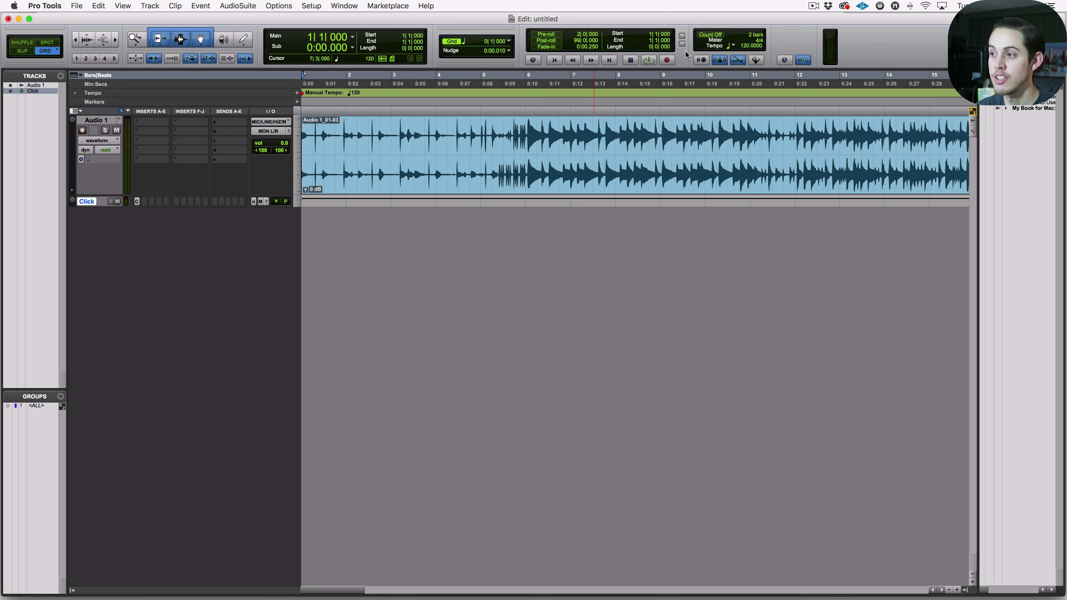
right_click(691, 57)
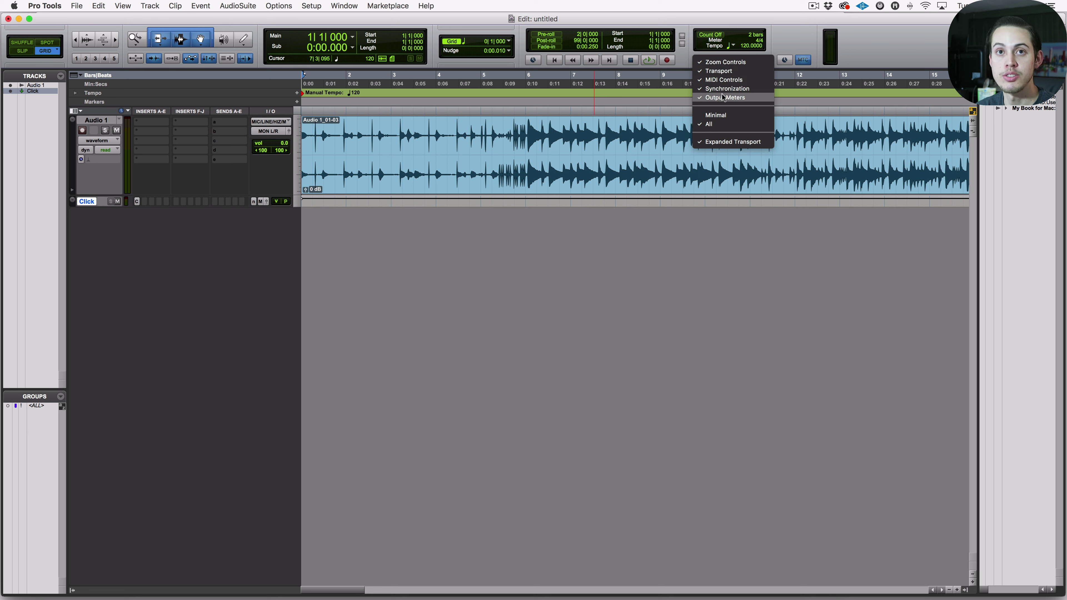
left_click(687, 54)
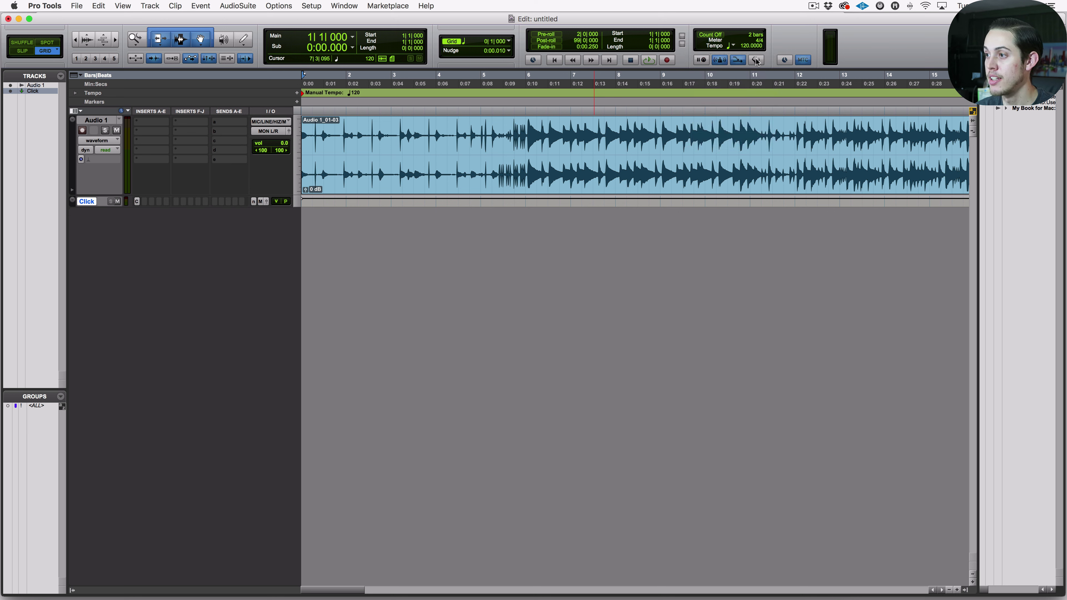
left_click(756, 60)
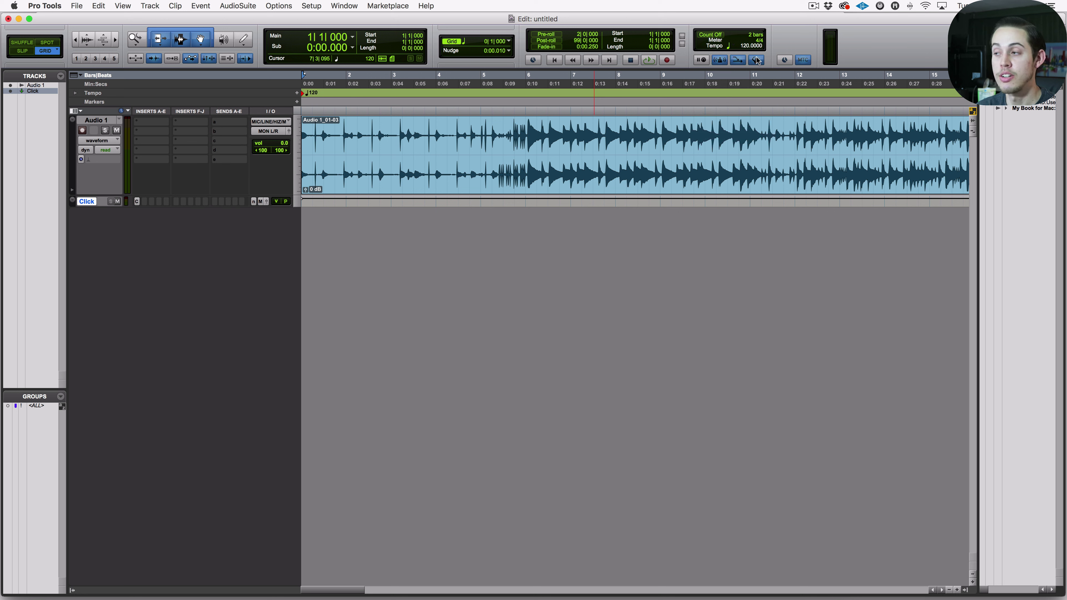
left_click(757, 60)
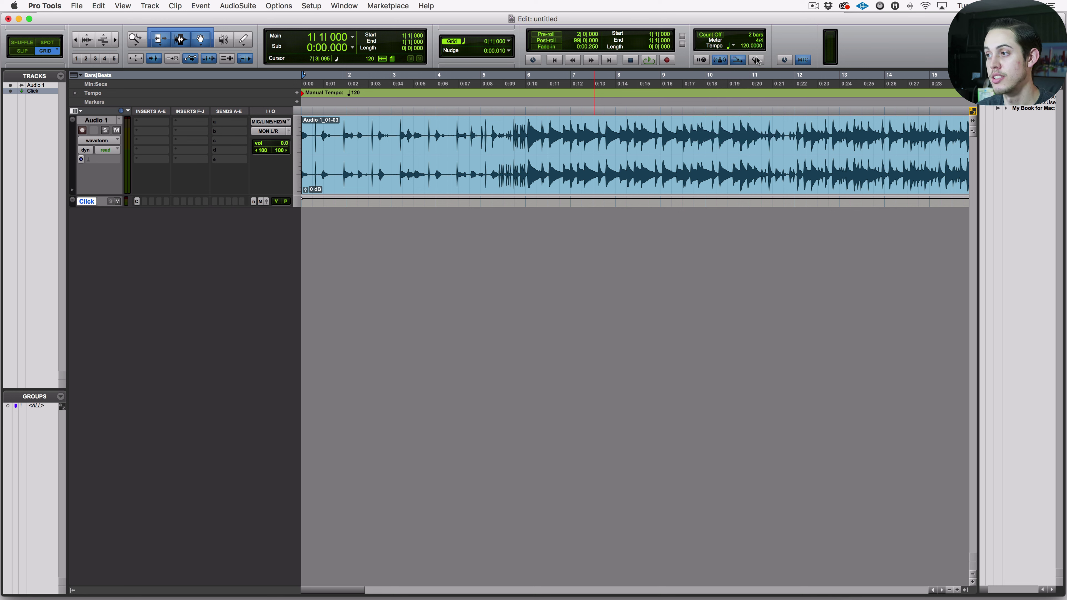
Open the floating Transport window and place it just below the tracks in the edit area
left_click(746, 47)
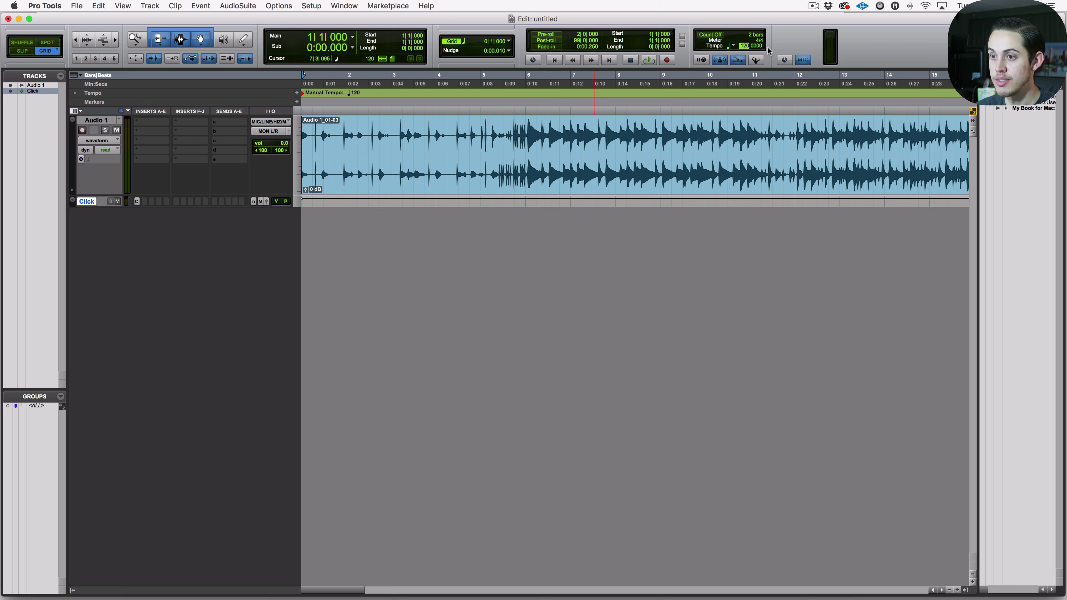
key("super+1")
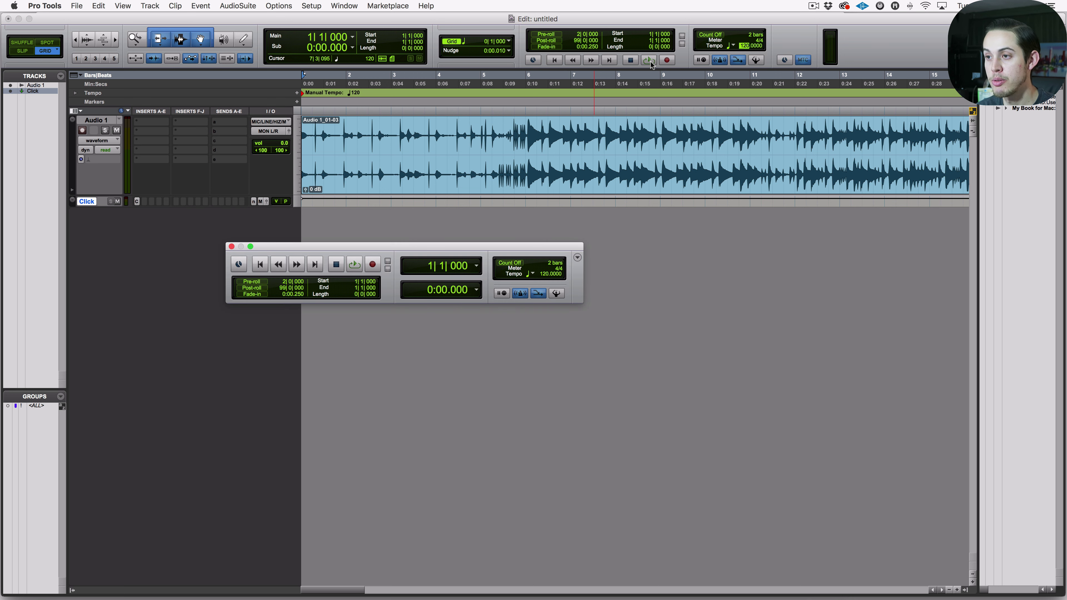
left_click(343, 7)
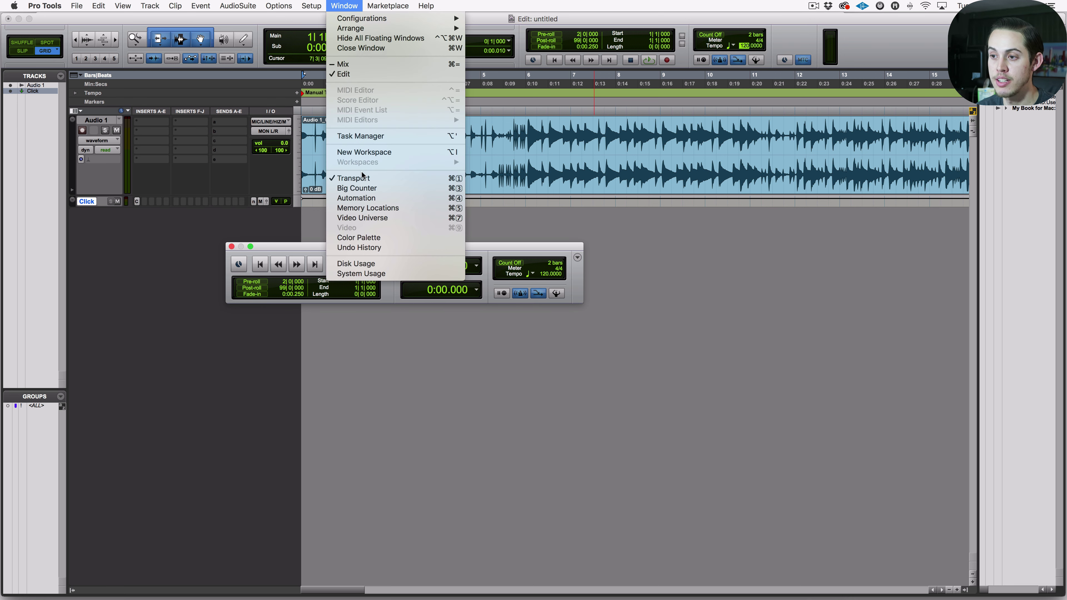
left_click(504, 217)
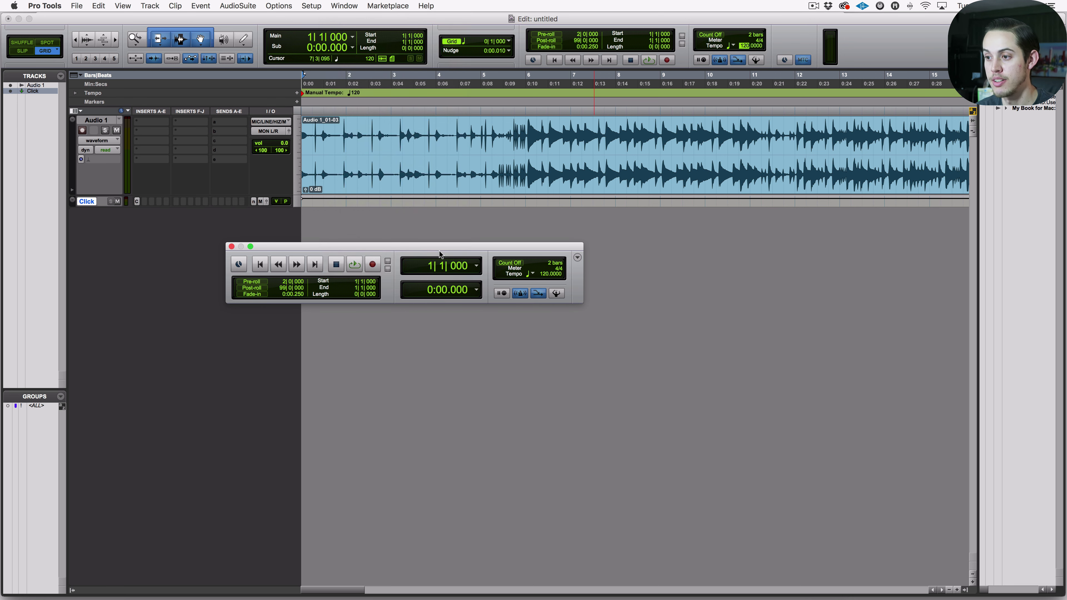
left_click_drag(439, 251, 521, 239)
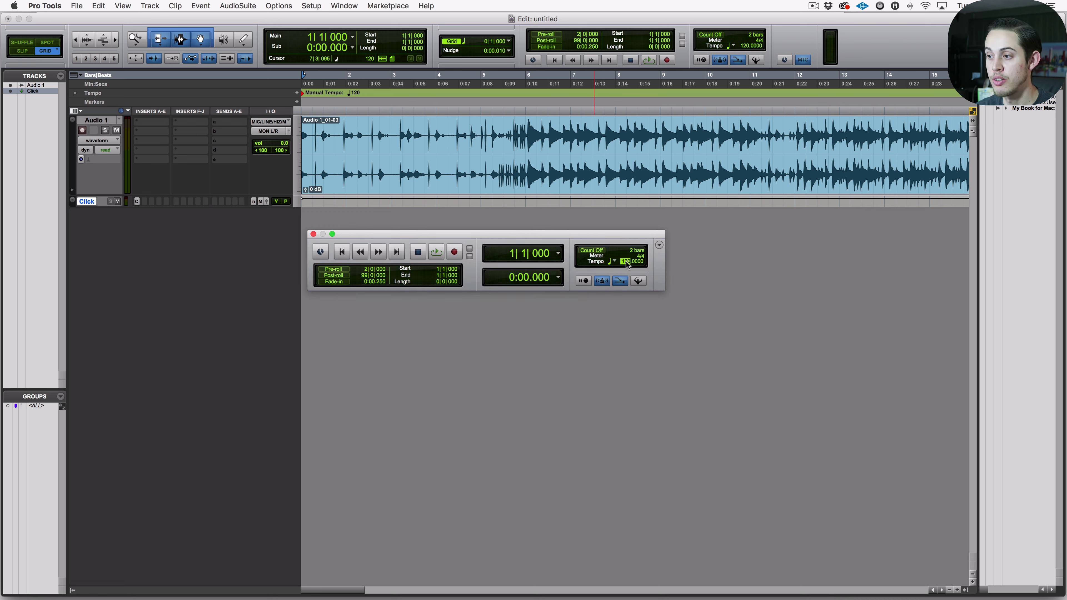
Mute the click track and set the session's manual tempo to 95 BPM while playing the song
left_click(627, 262)
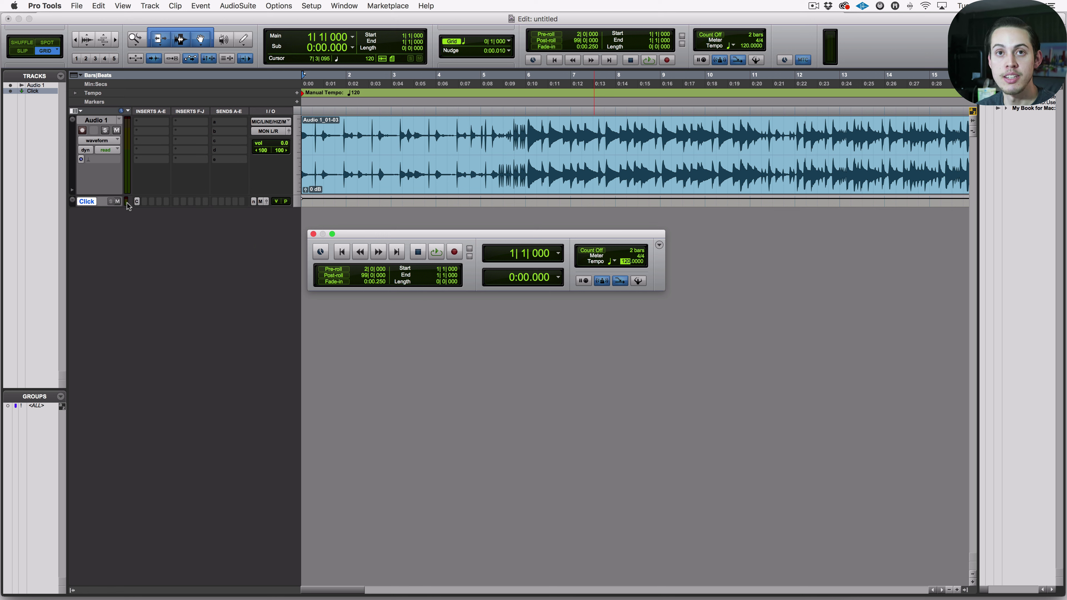
left_click(117, 202)
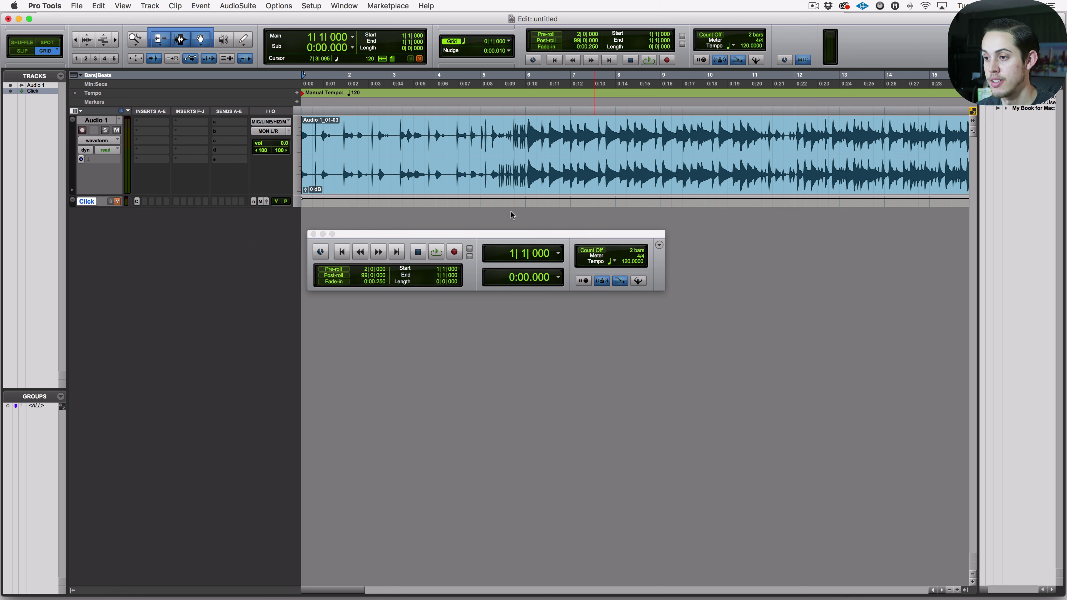
left_click(627, 262)
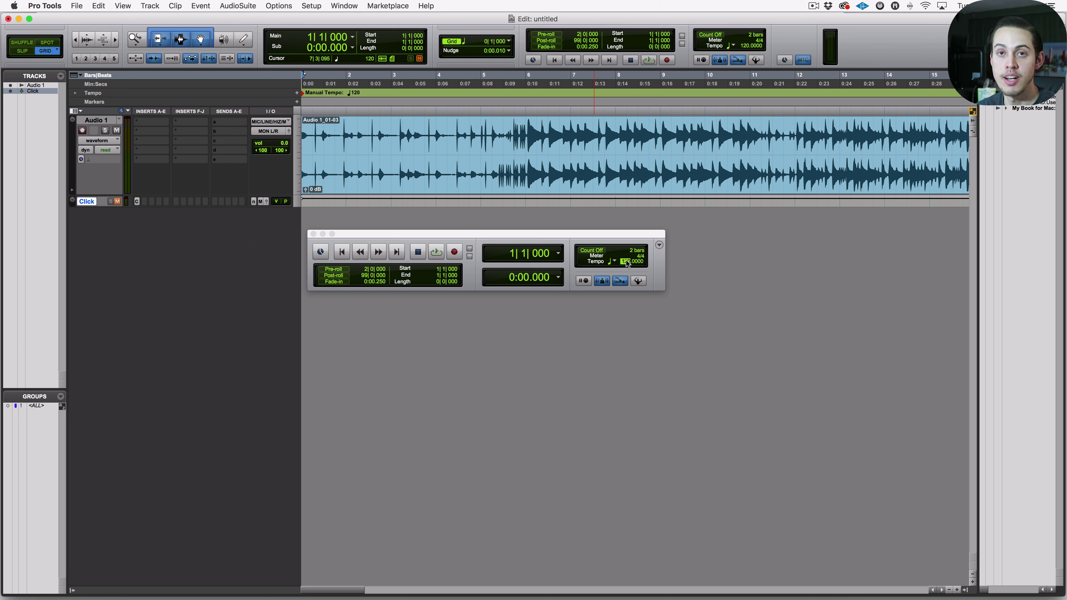
key("space")
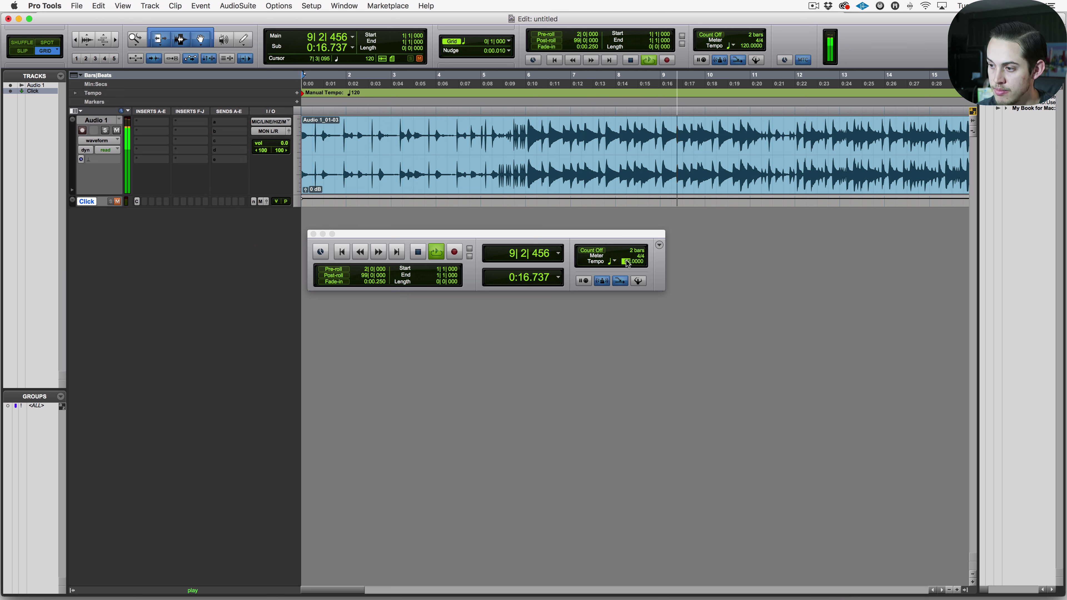
key("space")
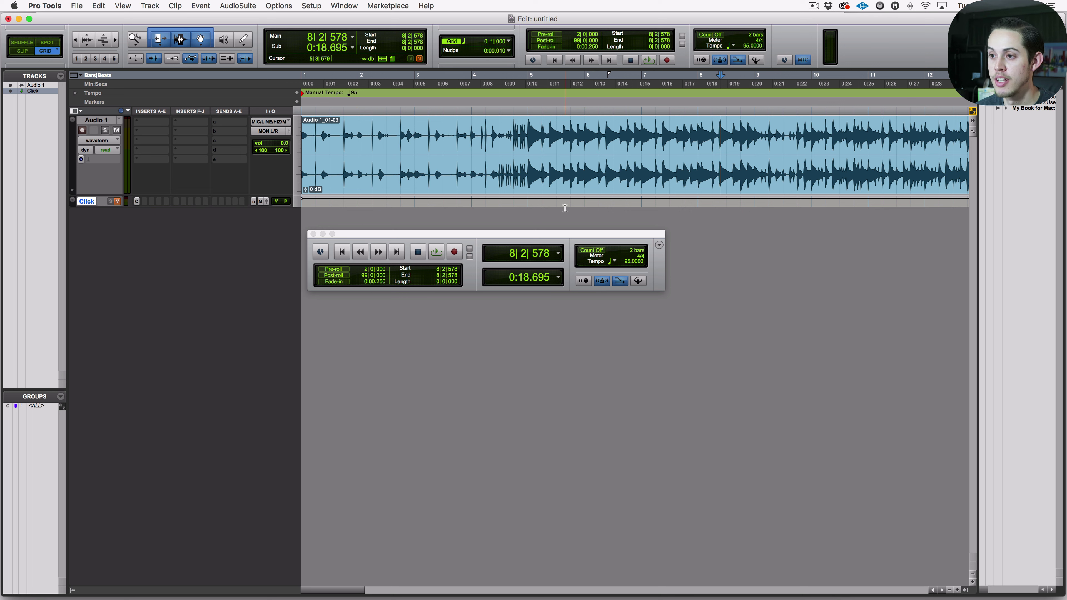
Unmute the click track and play the song from the session start to check the tempo against the click
left_click(452, 155)
key("Return")
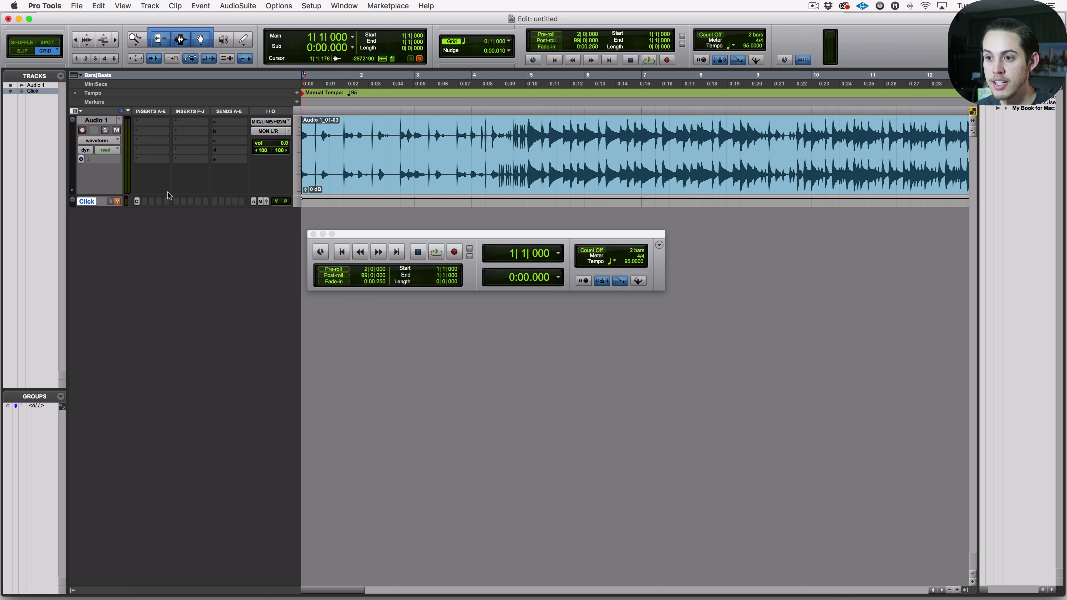
left_click(118, 202)
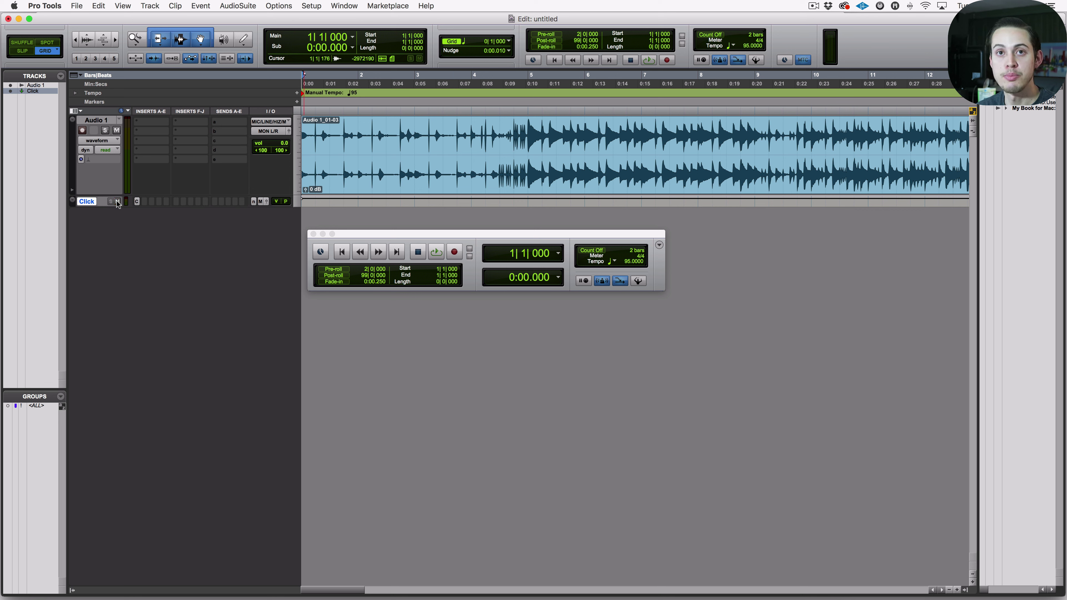
key("space")
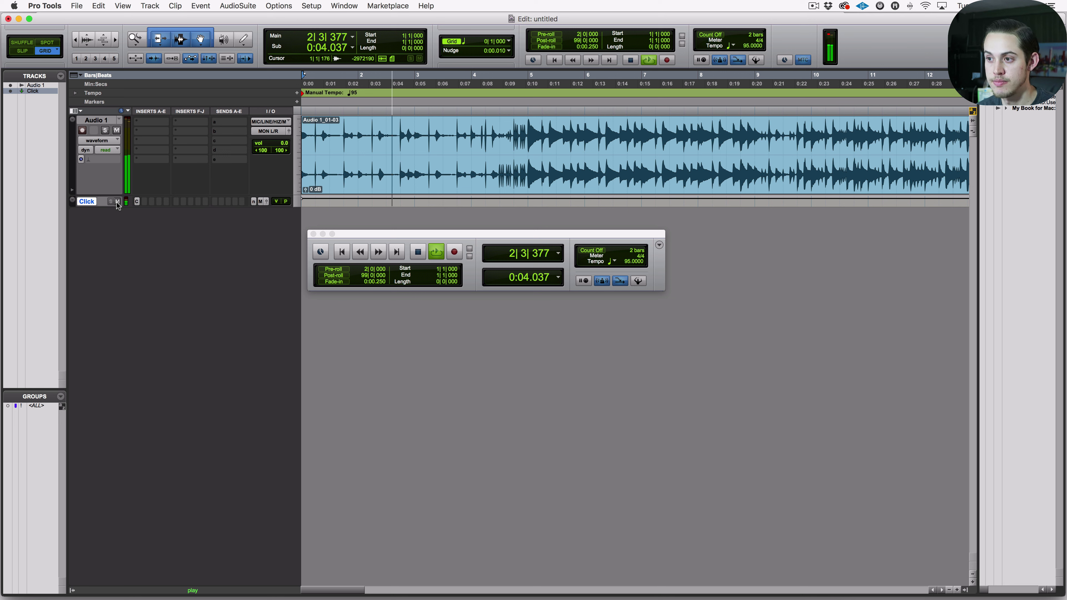
key("space")
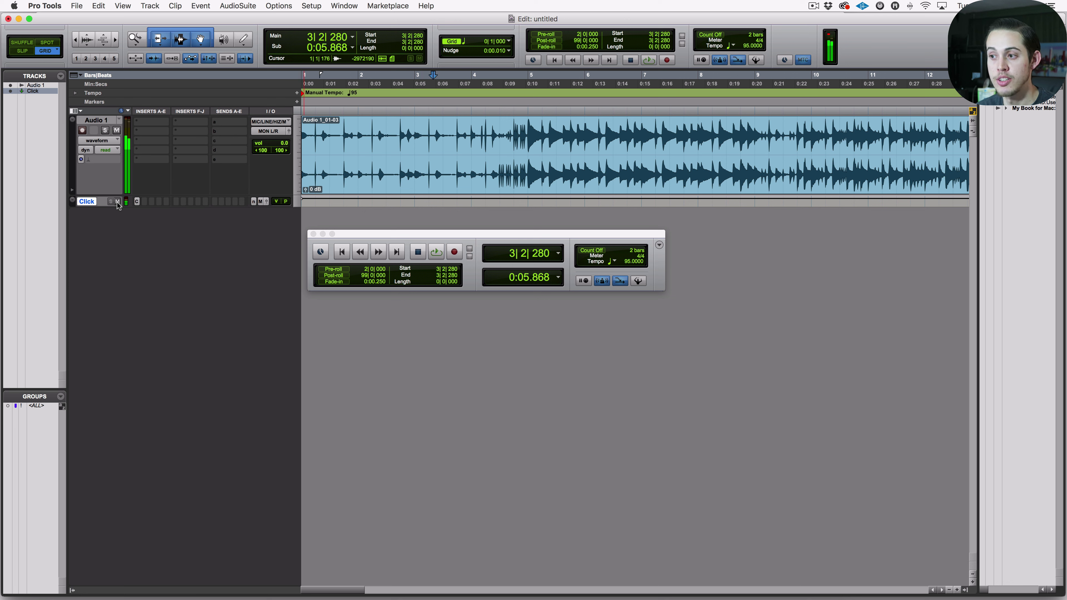
Play the song with the click from bar 77 to check that the tempo holds near the end
key("r")
key("r")
key("r")
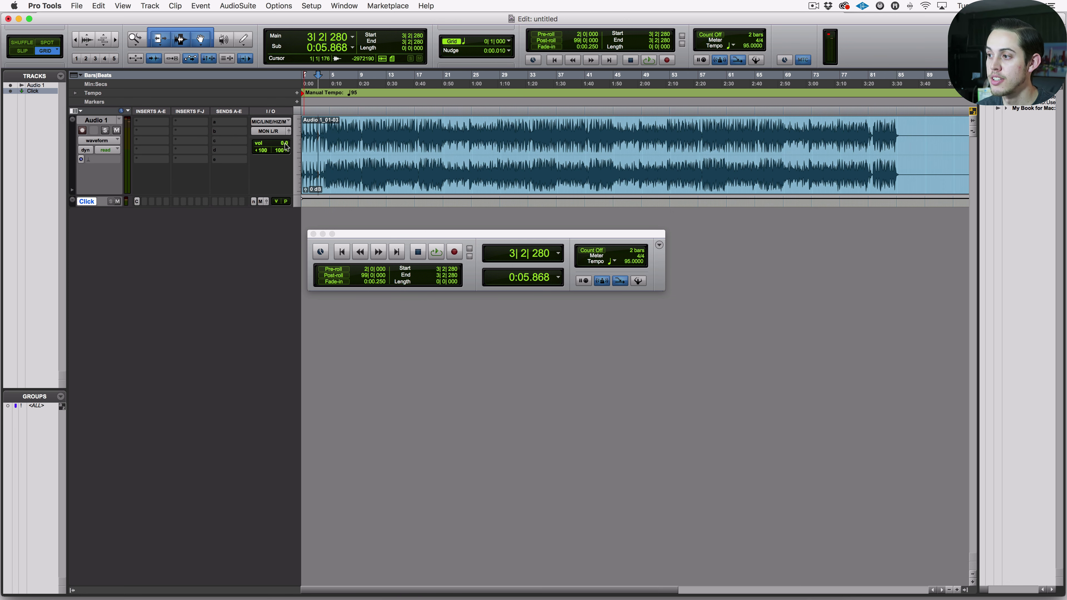
left_click(839, 110)
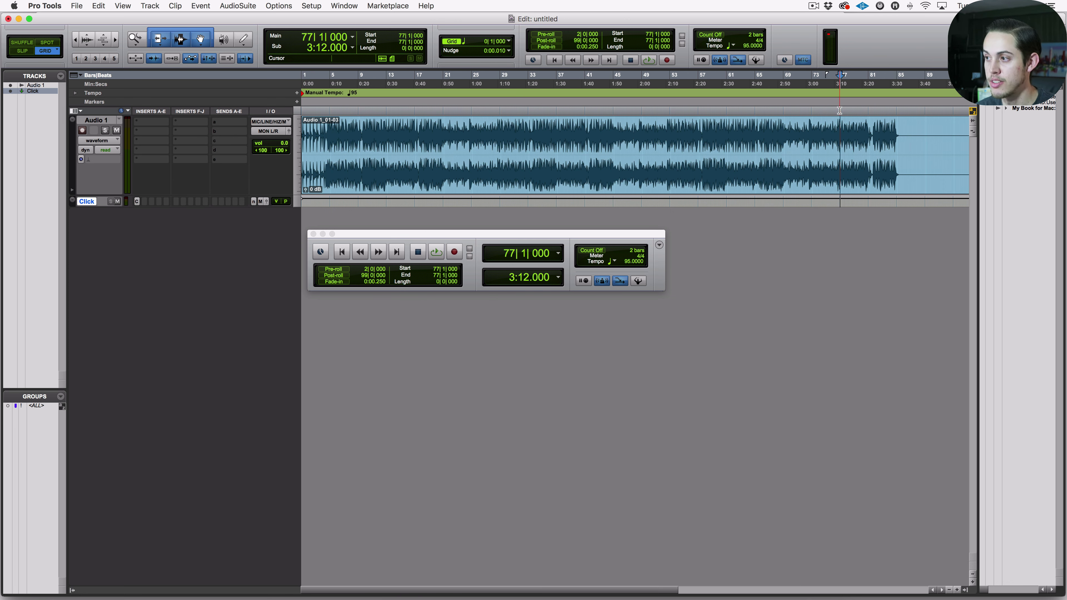
key("space")
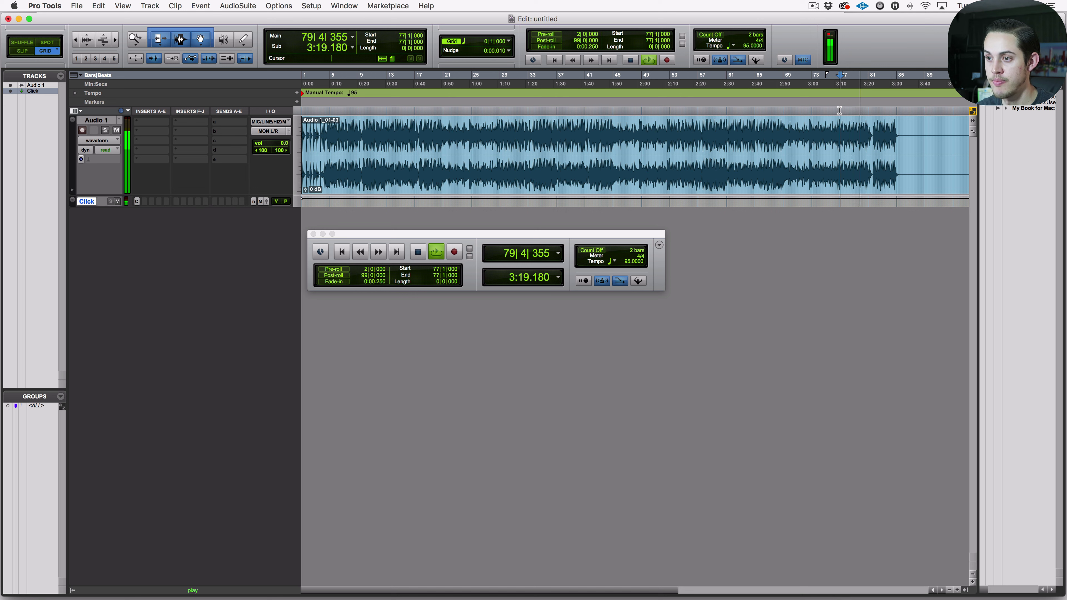
key("space")
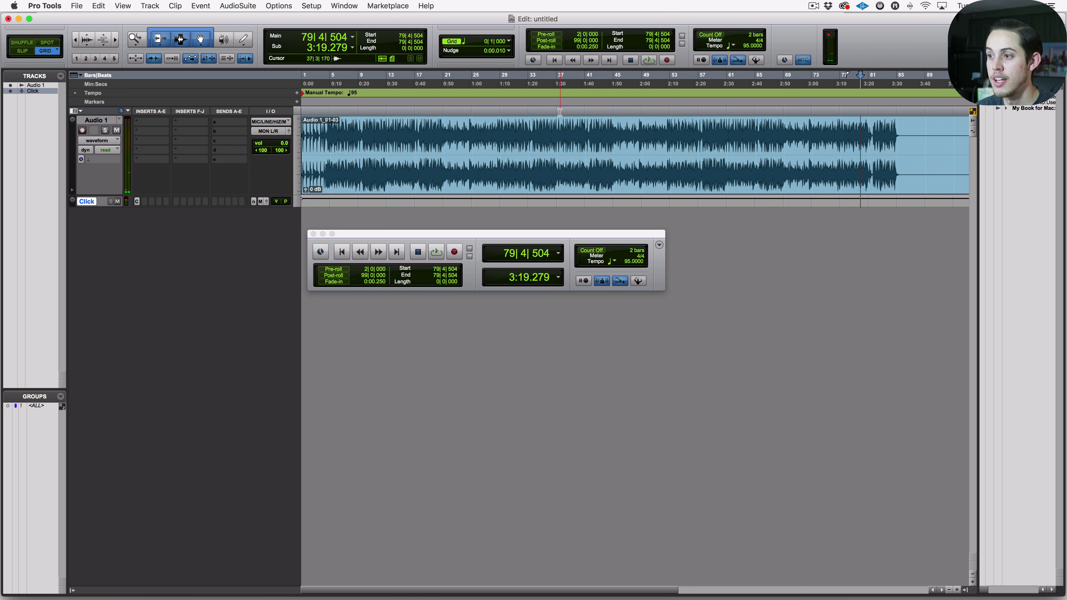
Examine how the waveform transients line up with the grid around bar 37, placing the cursor at bar 38 beat 1
left_click(559, 112)
key("t")
key("t")
key("t")
key("t")
key("t")
key("t")
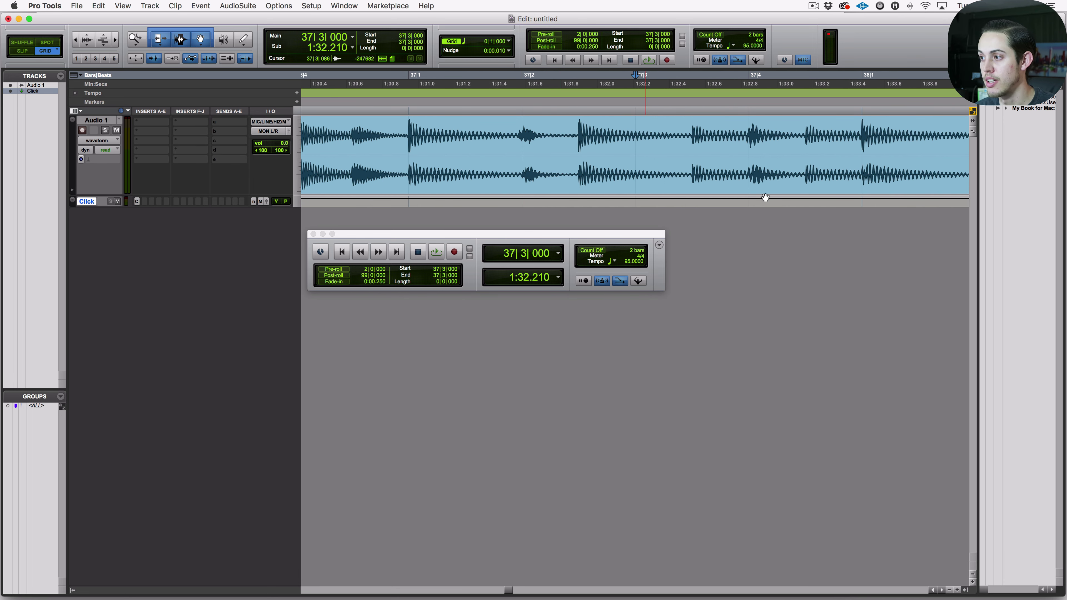
left_click(866, 137)
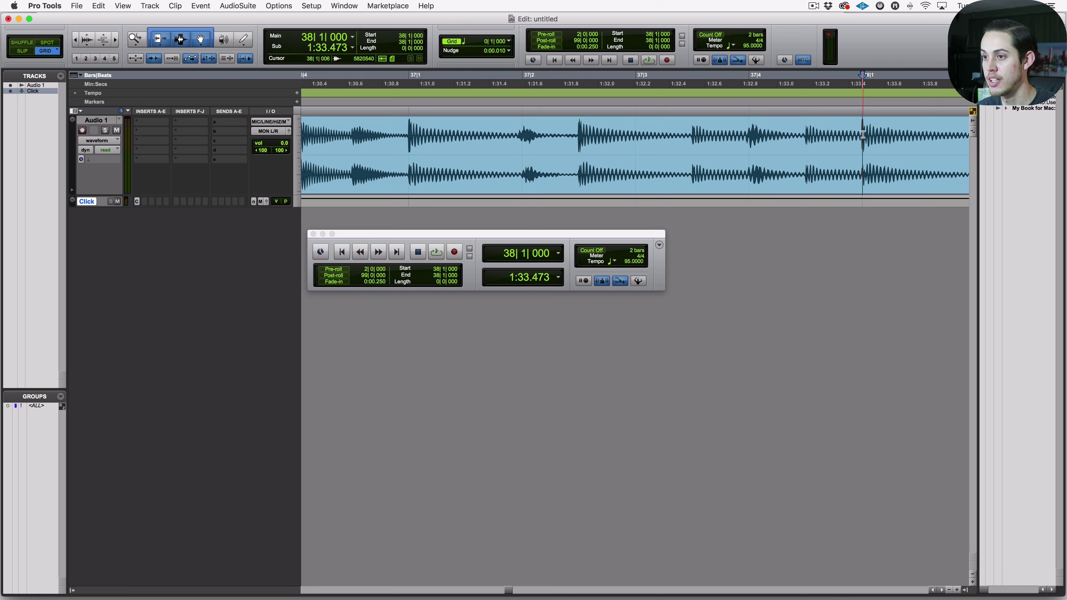
Check how the waveform lines up with the grid at bar 37 beat 1, and return to the session start
left_click(410, 140)
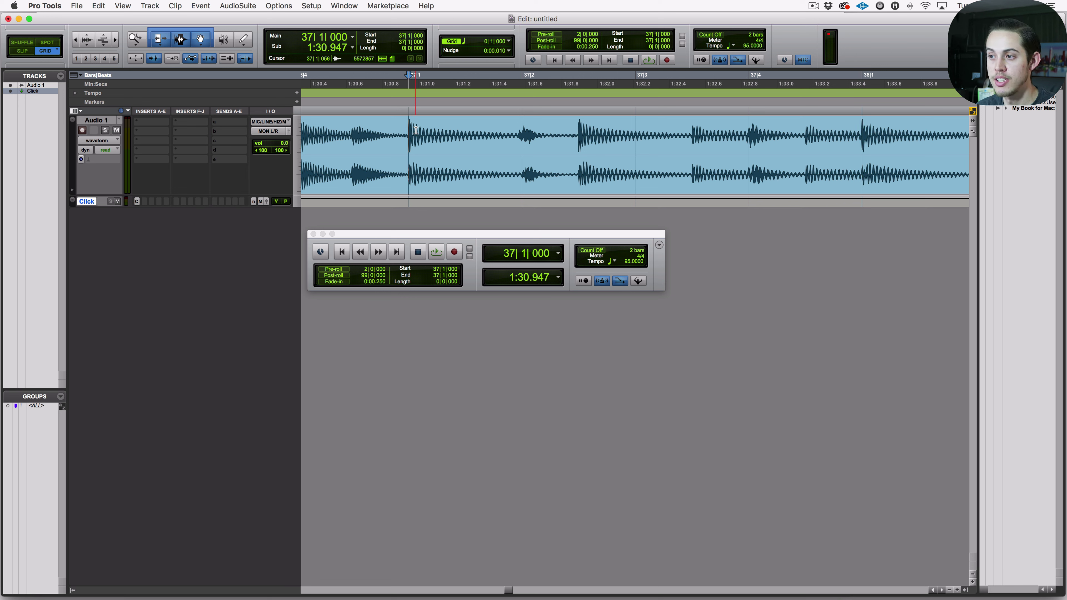
key("r")
key("r")
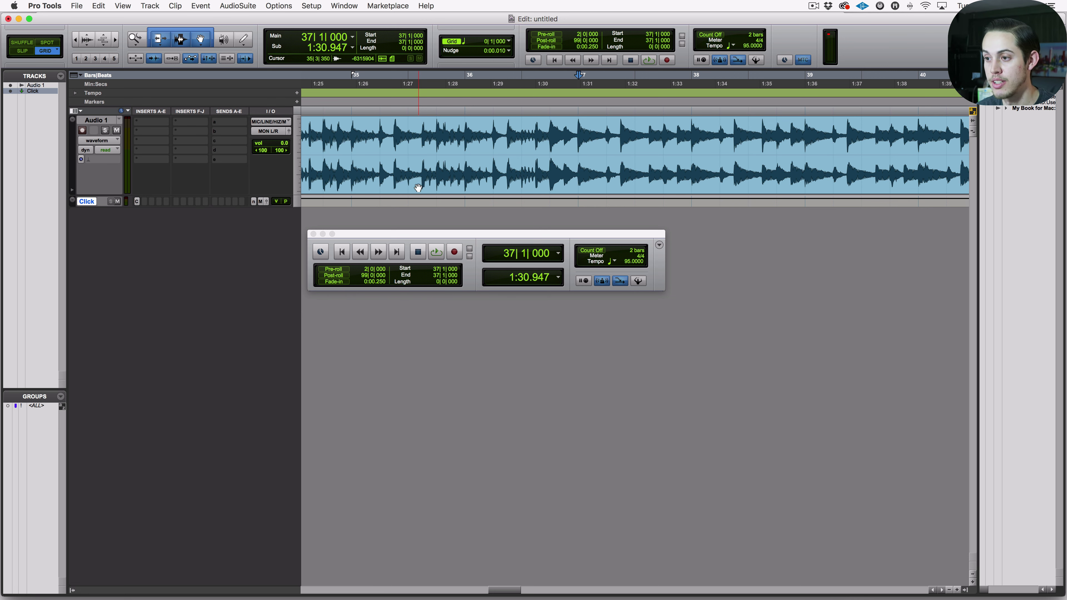
key("Return")
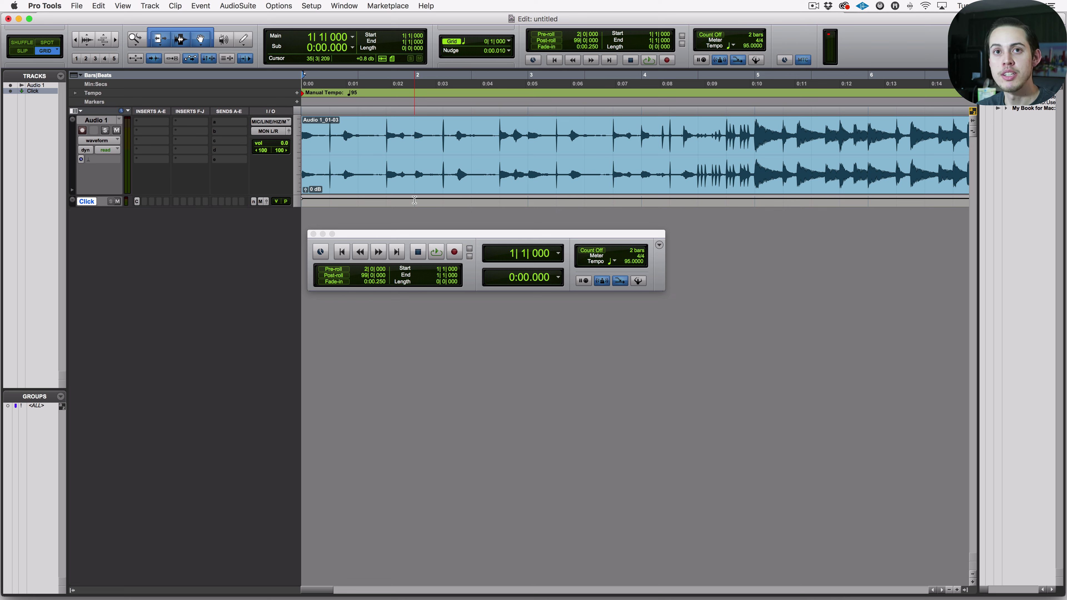
Try a session tempo of 95.5 BPM, and set it back to 95 BPM
left_click(629, 261)
type("5")
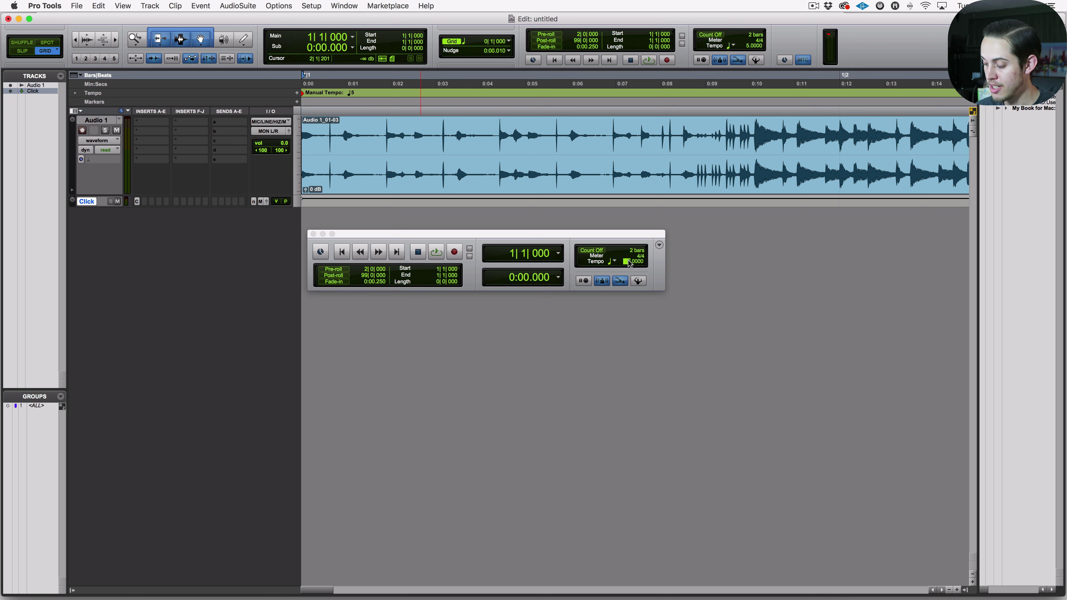
type("95.5")
key("Return")
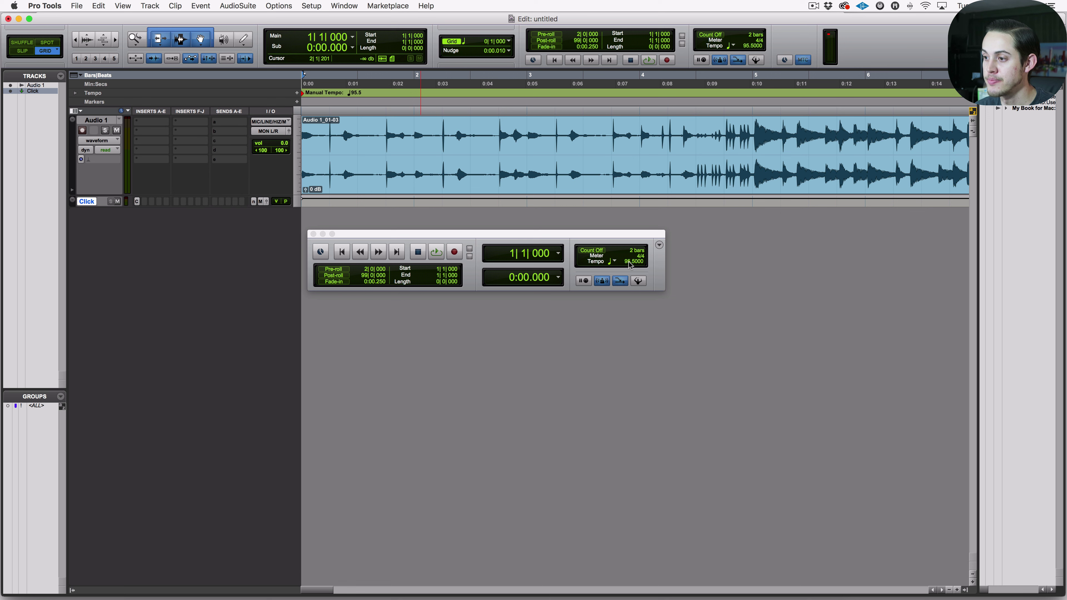
left_click(629, 262)
type("95")
key("Return")
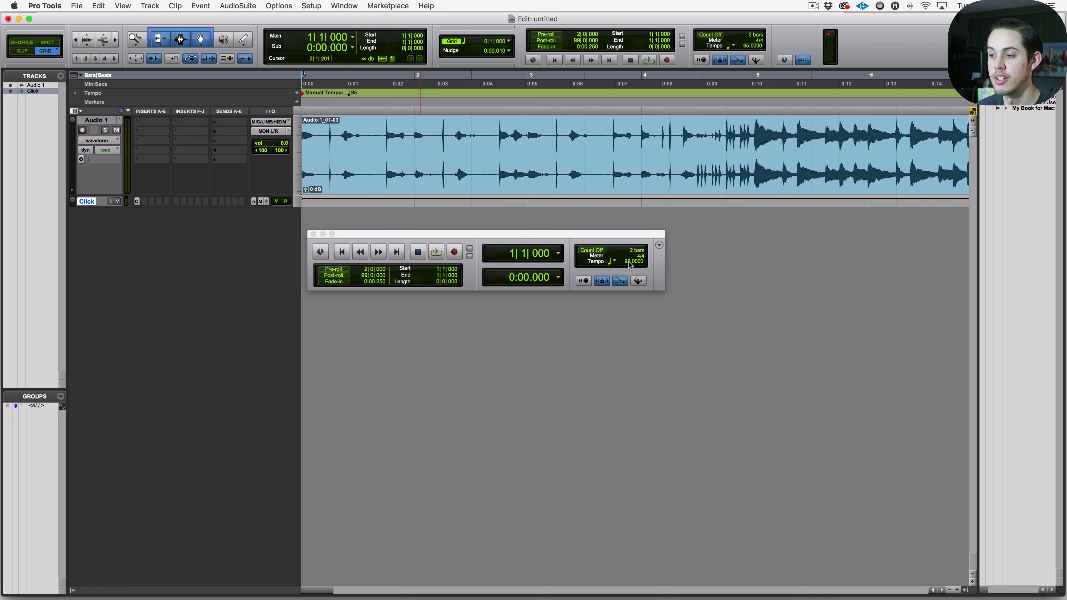
Move the song clip to bar 1 beat 2 and consolidate it from the session start, so it includes the leading silence
left_click(360, 156)
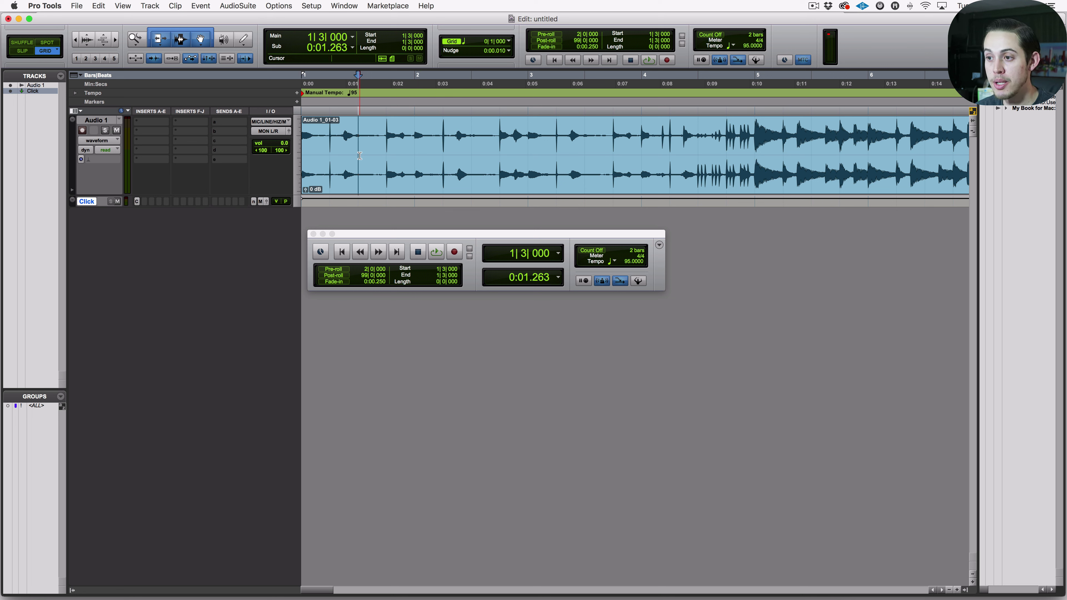
key("Return")
key("super+bracketright")
key("super+bracketright")
key("super+bracketright")
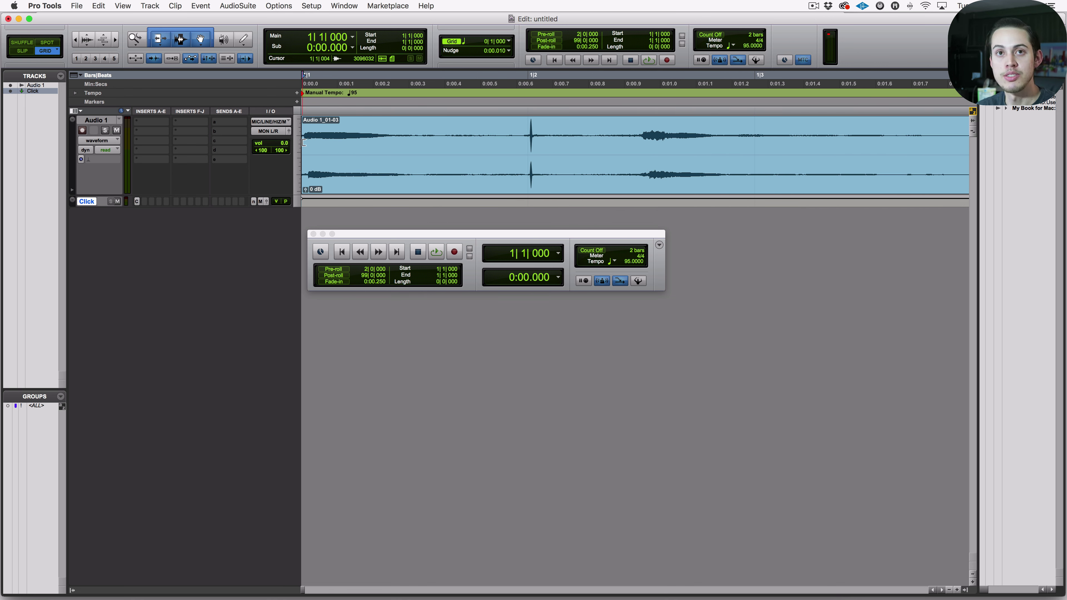
left_click_drag(305, 142, 459, 183)
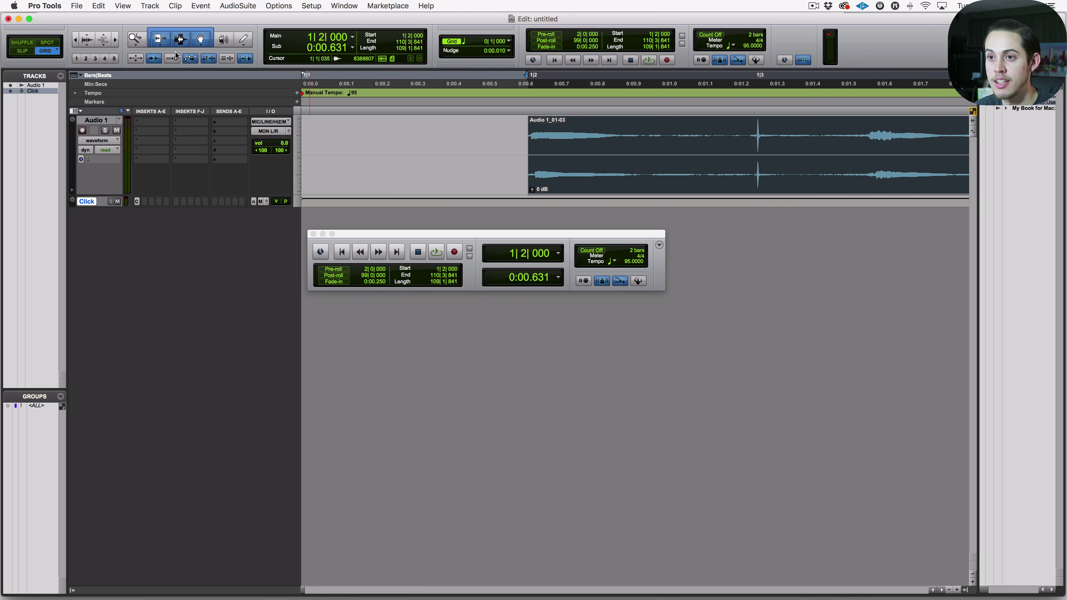
left_click(362, 122)
left_click(98, 6)
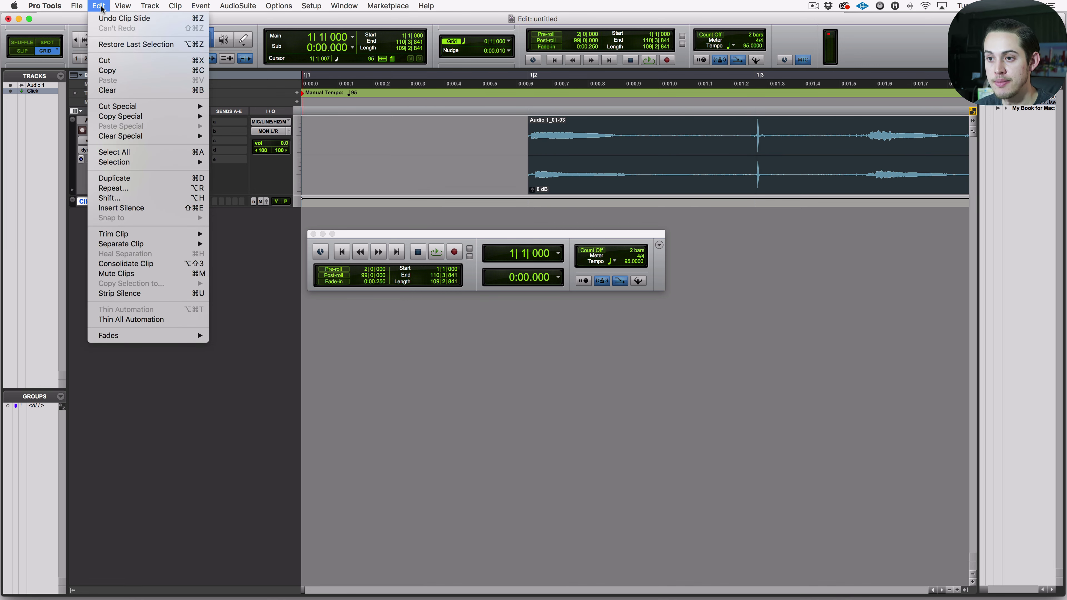
left_click(126, 266)
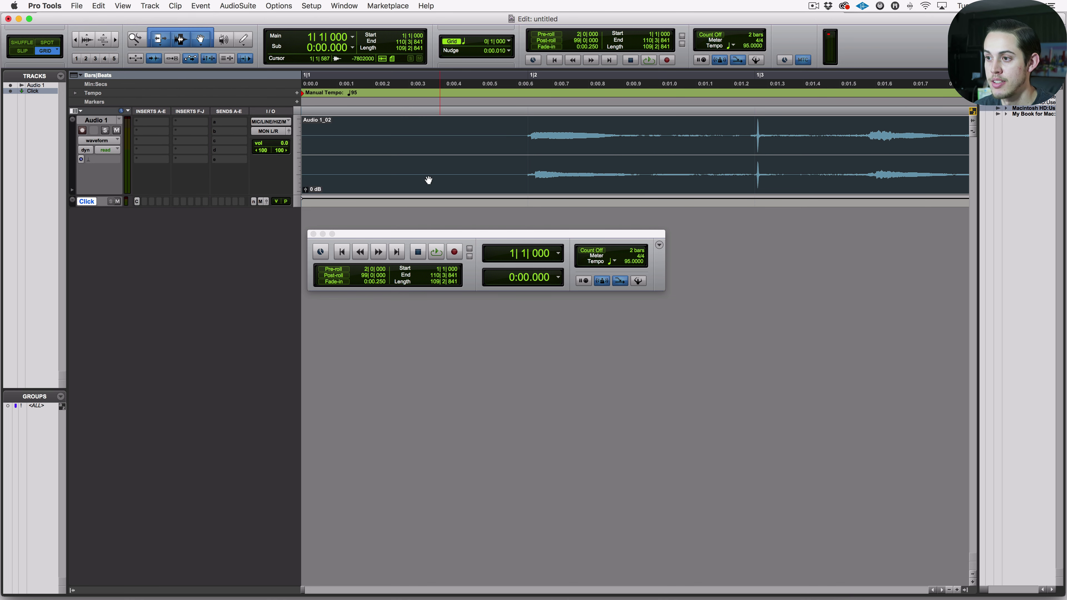
key("super+bracketleft")
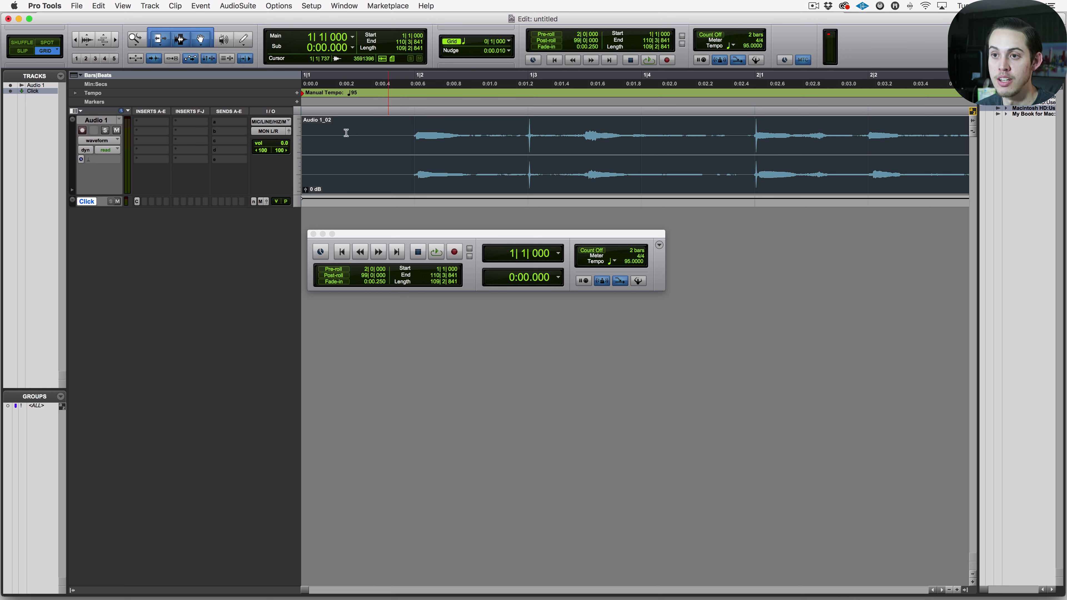
Switch to Slip mode, set the Audio 1 track height to large and slide the song clip slightly earlier, off the grid
left_click(23, 51)
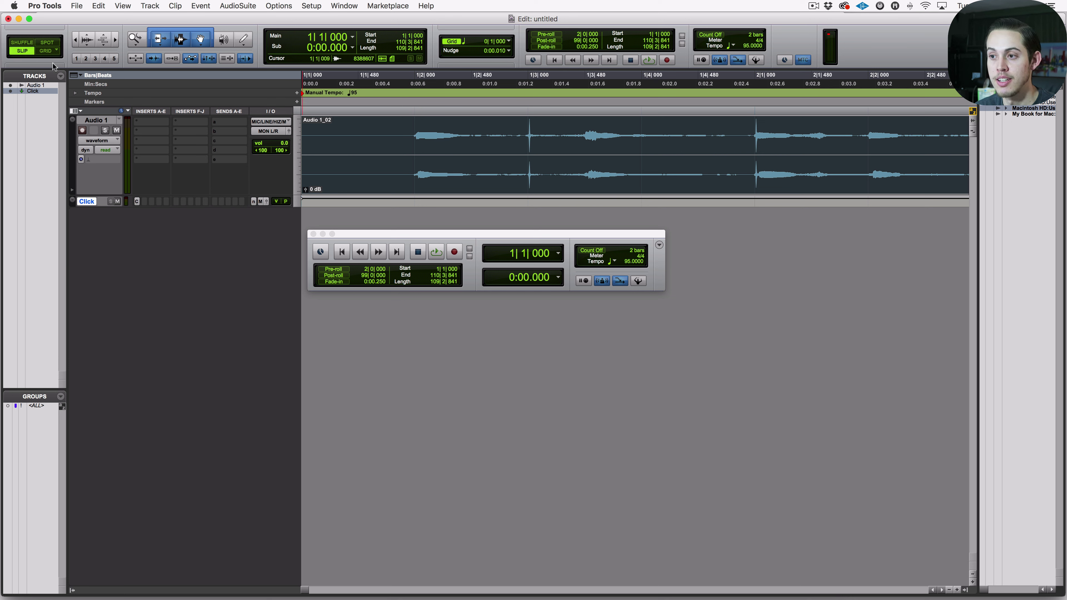
left_click(304, 140)
left_click(297, 147)
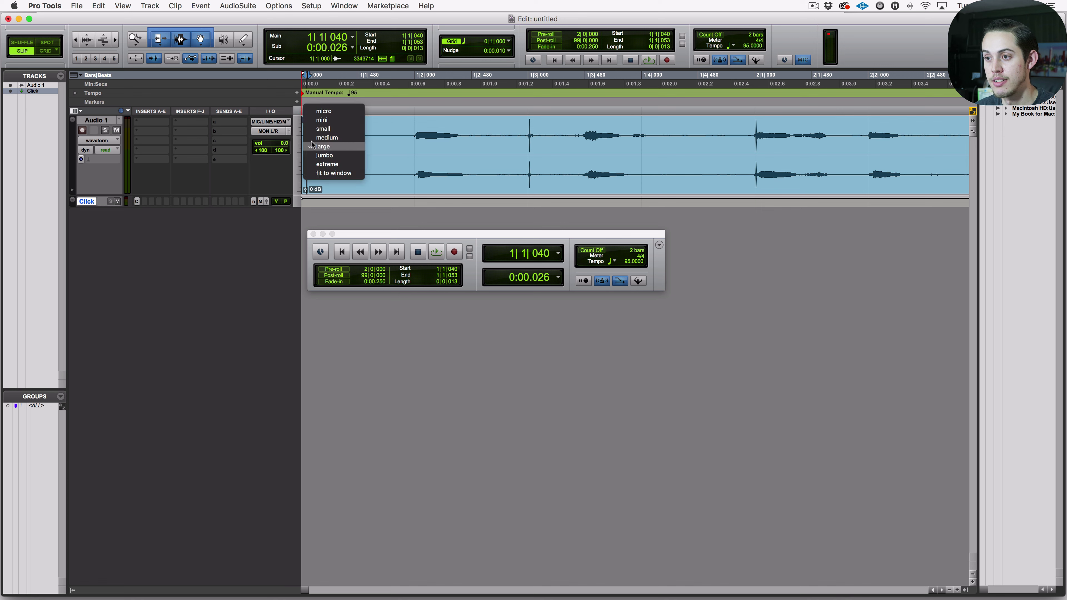
left_click(324, 148)
left_click_drag(306, 148, 294, 178)
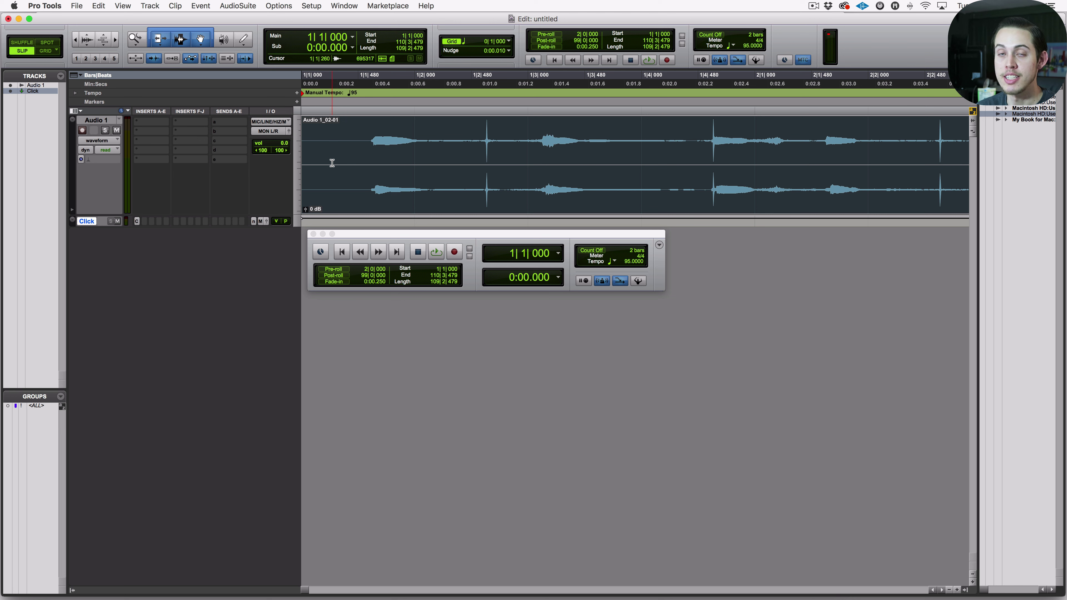
Split the song clip at the start of its first sound, at 1|1|598, and delete the silent piece before it
left_click(347, 155)
key("super+bracketright")
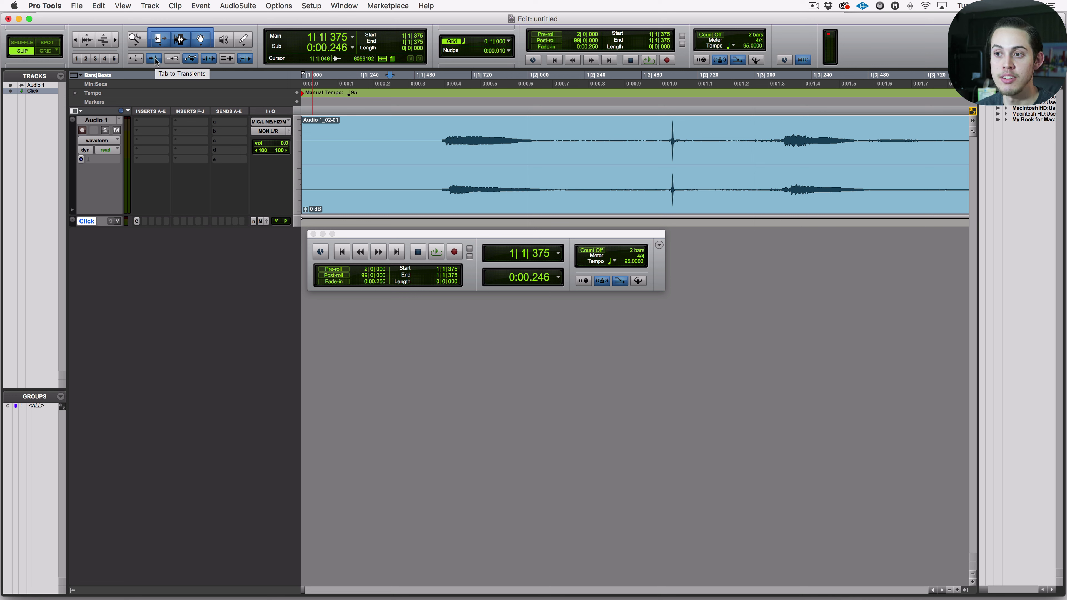
left_click(344, 147)
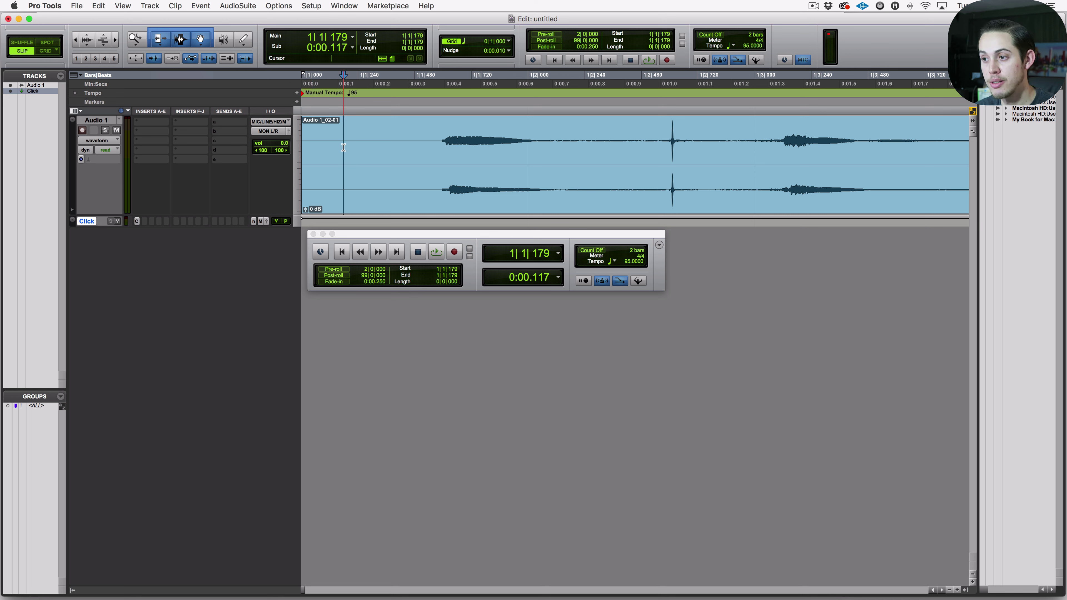
left_click(330, 151)
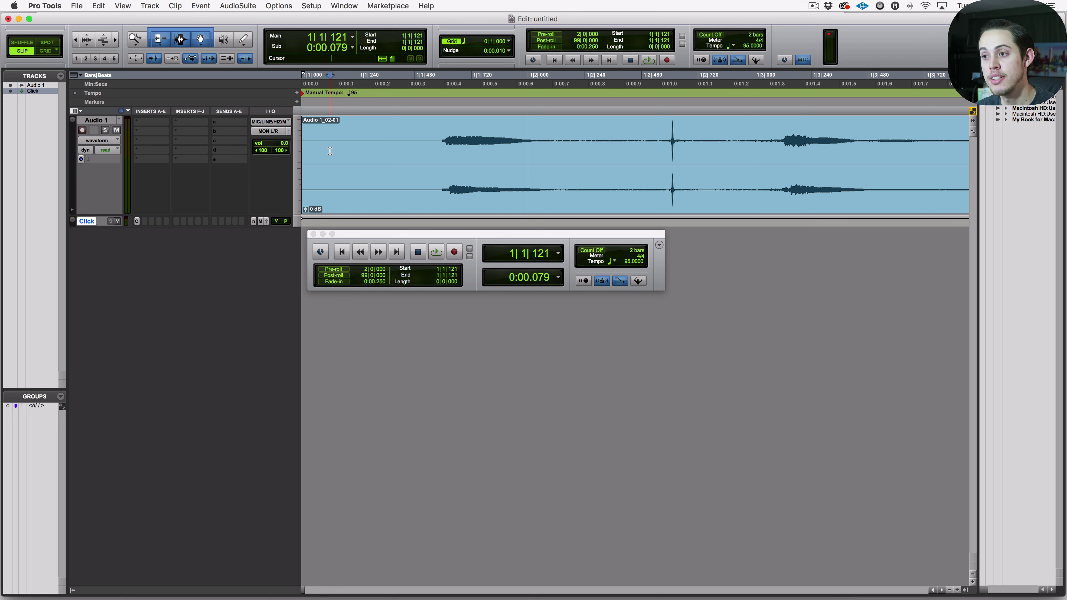
left_click(442, 150)
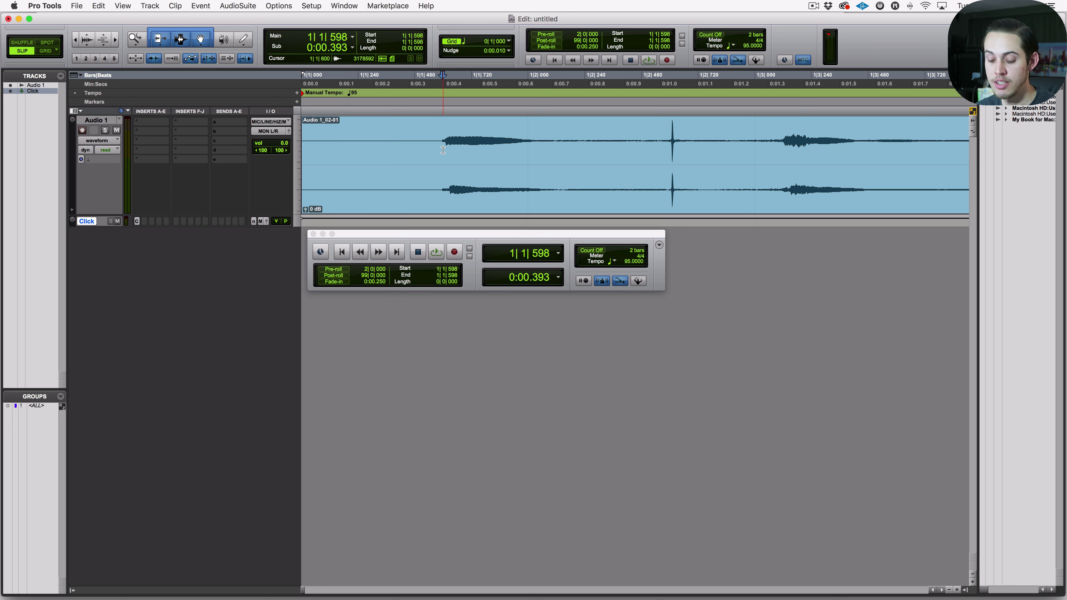
key("super+e")
left_click(417, 174)
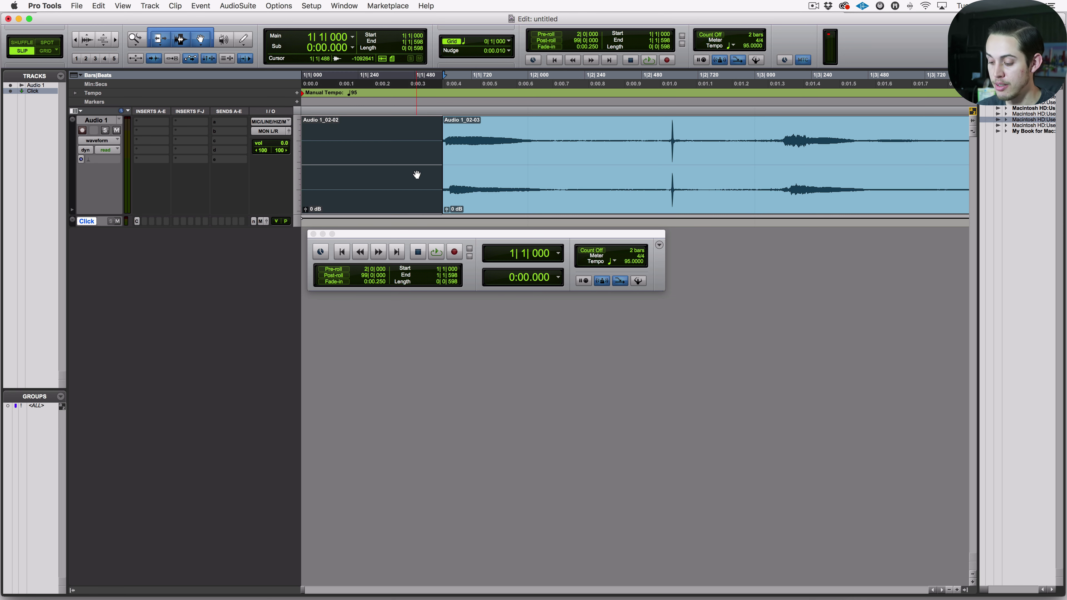
key("Delete")
Move the remaining song clip to the session start and play it to check it against the click
left_click(483, 205)
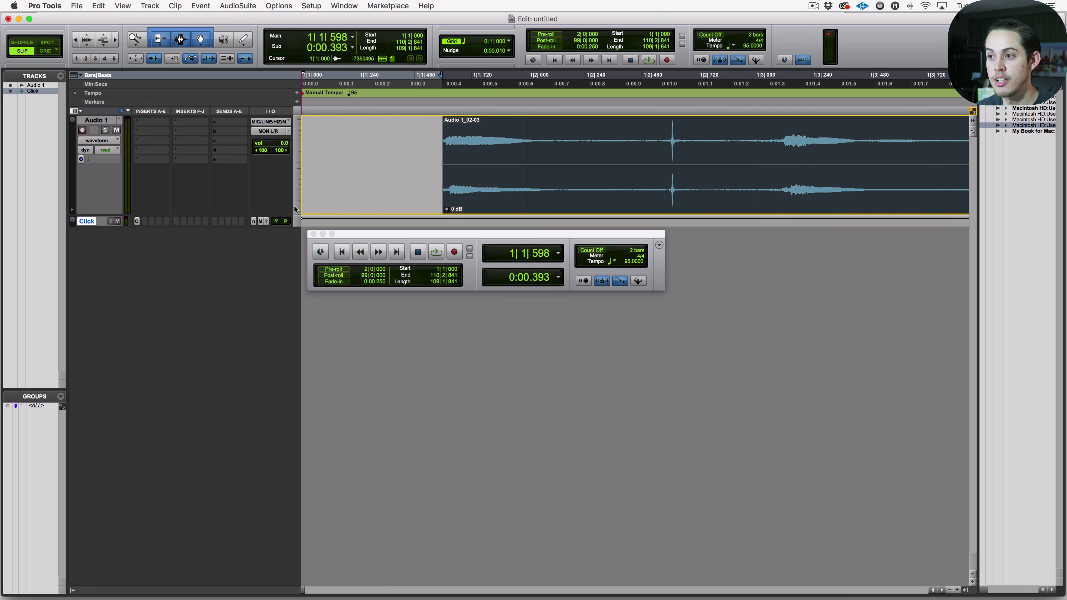
left_click_drag(294, 206, 295, 206)
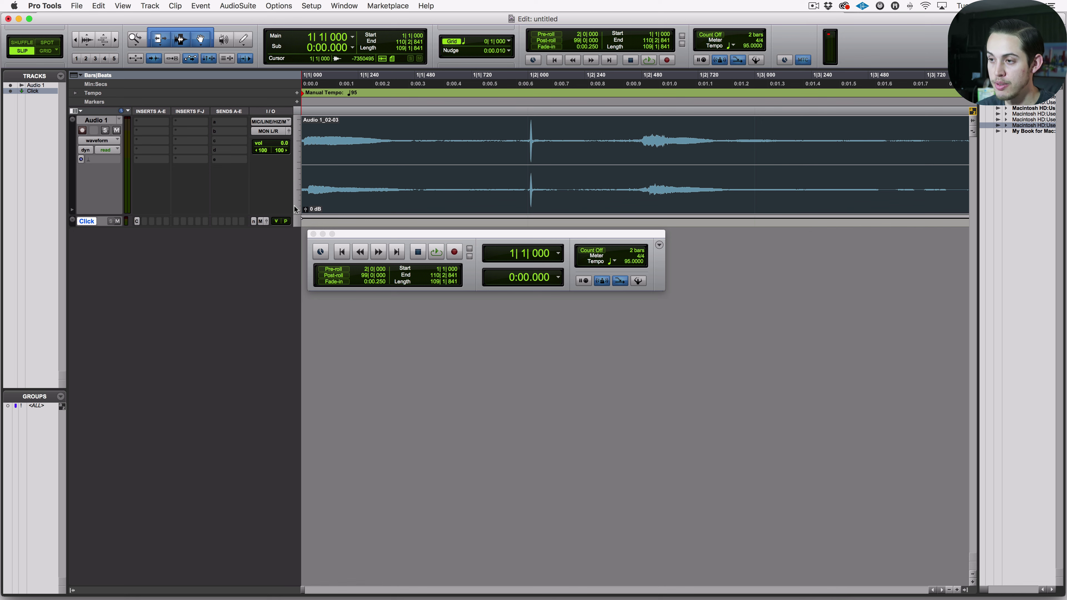
key("super+bracketleft")
key("super+bracketleft")
key("super+bracketleft")
key("space")
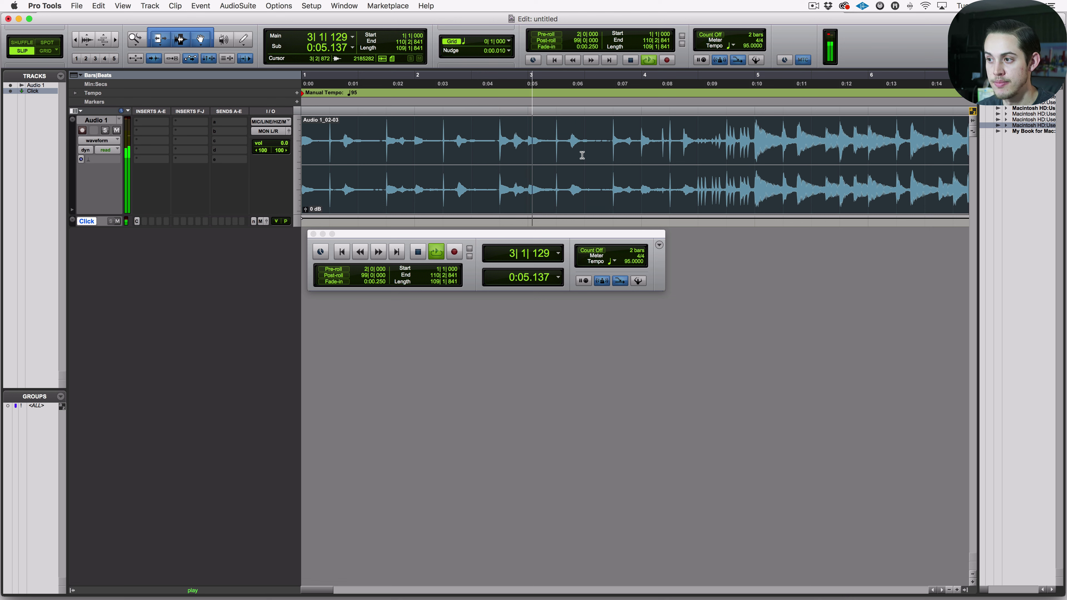
key("space")
left_click(550, 179)
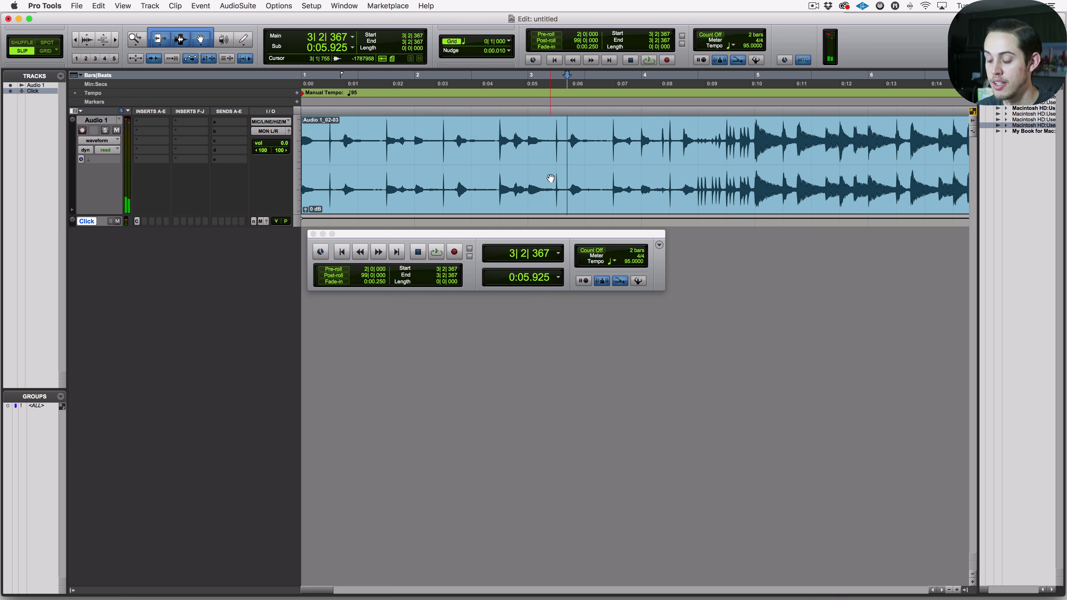
key("super+bracketleft")
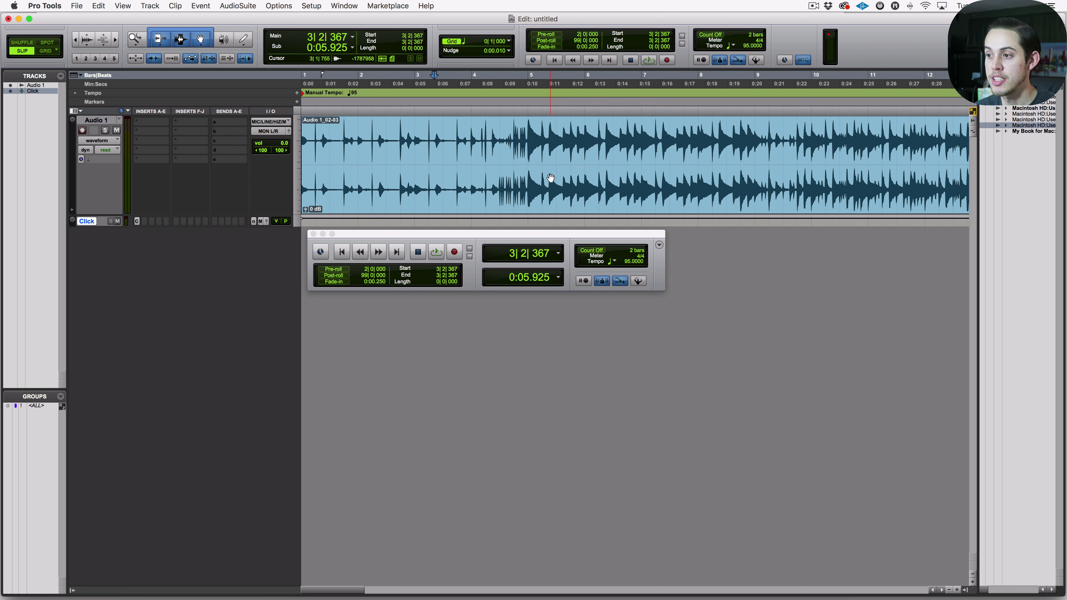
Try a fractional session tempo of 95.86 BPM, and restore the whole-number tempo of 95 BPM
left_click(626, 262)
left_click(669, 287)
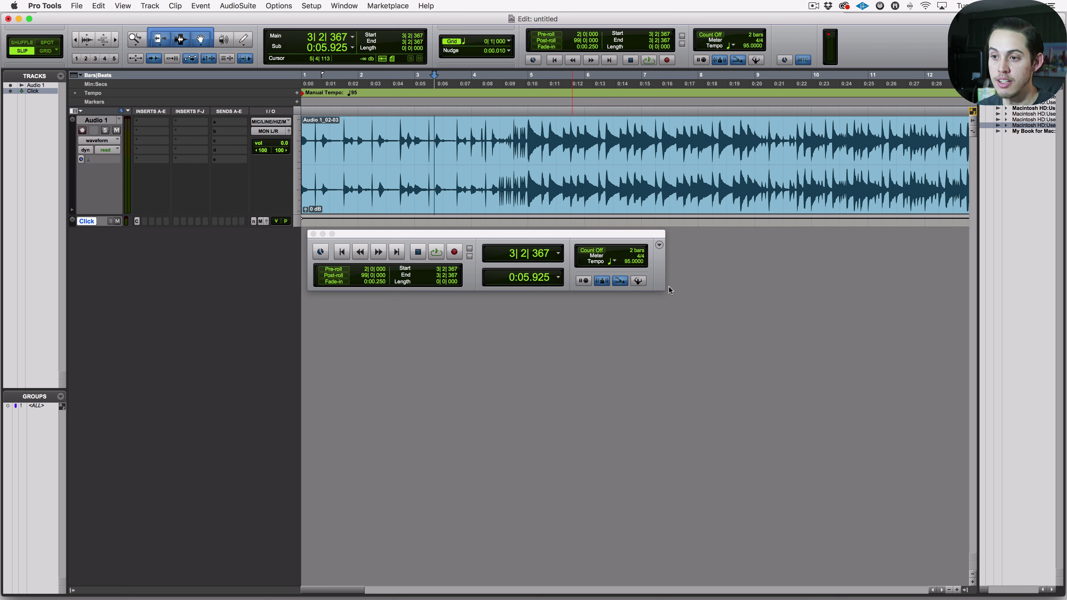
left_click_drag(365, 234, 365, 238)
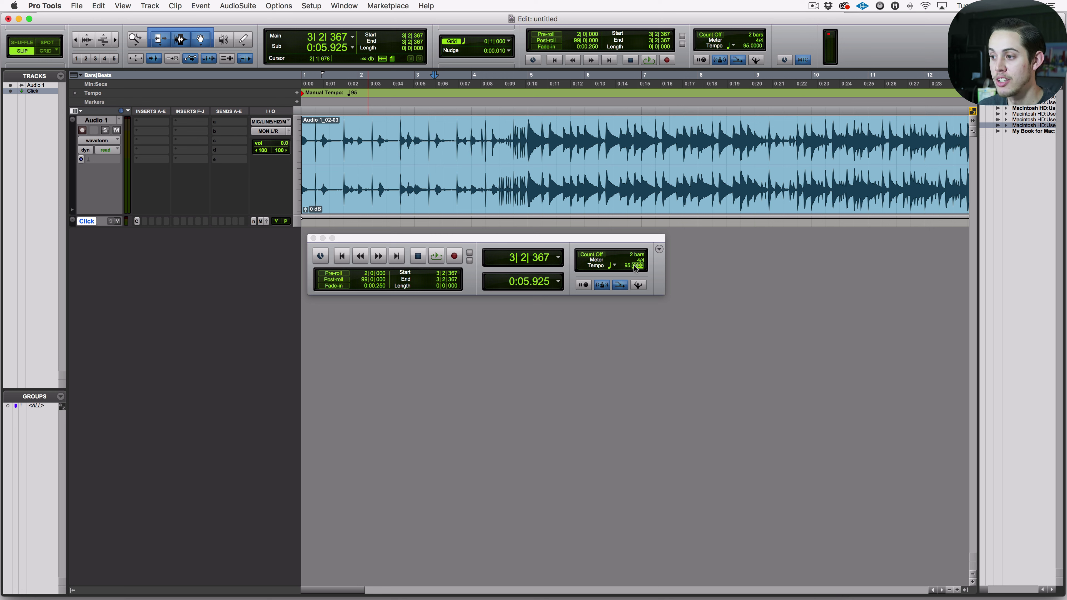
key("Return")
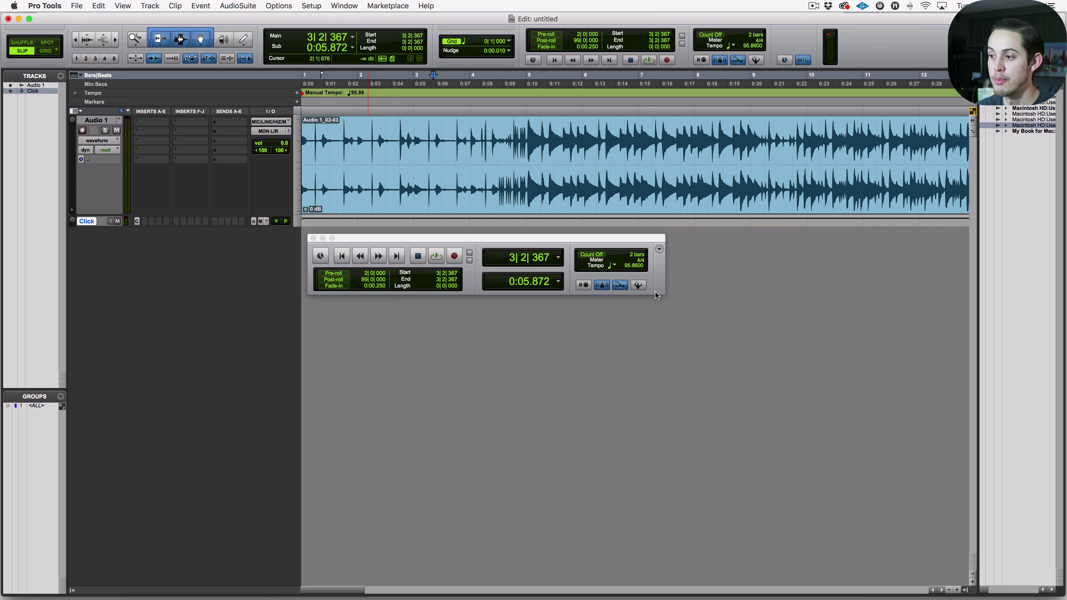
left_click(638, 266)
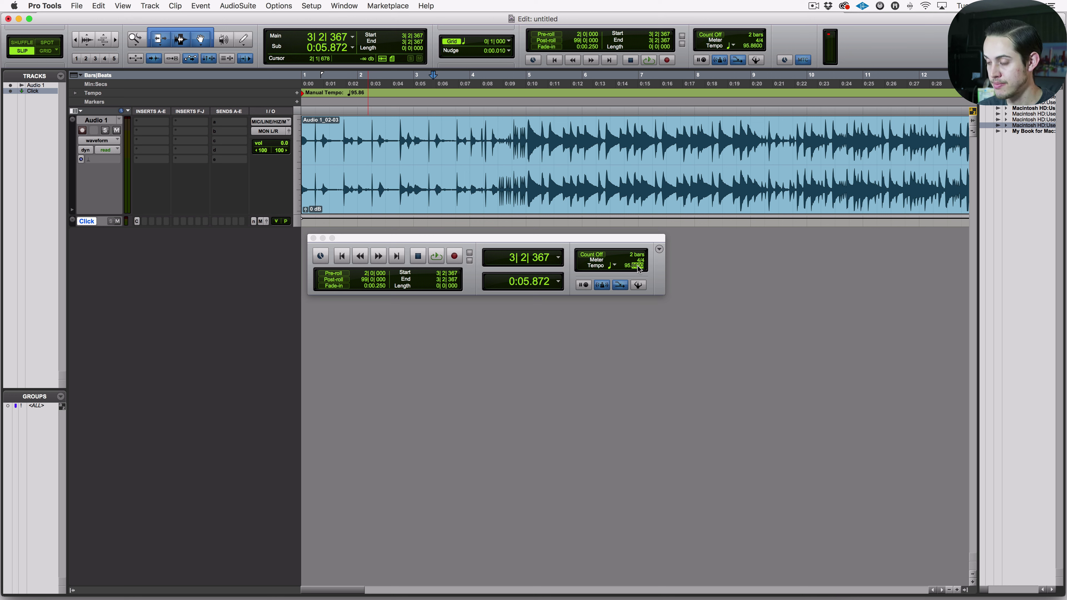
type("120")
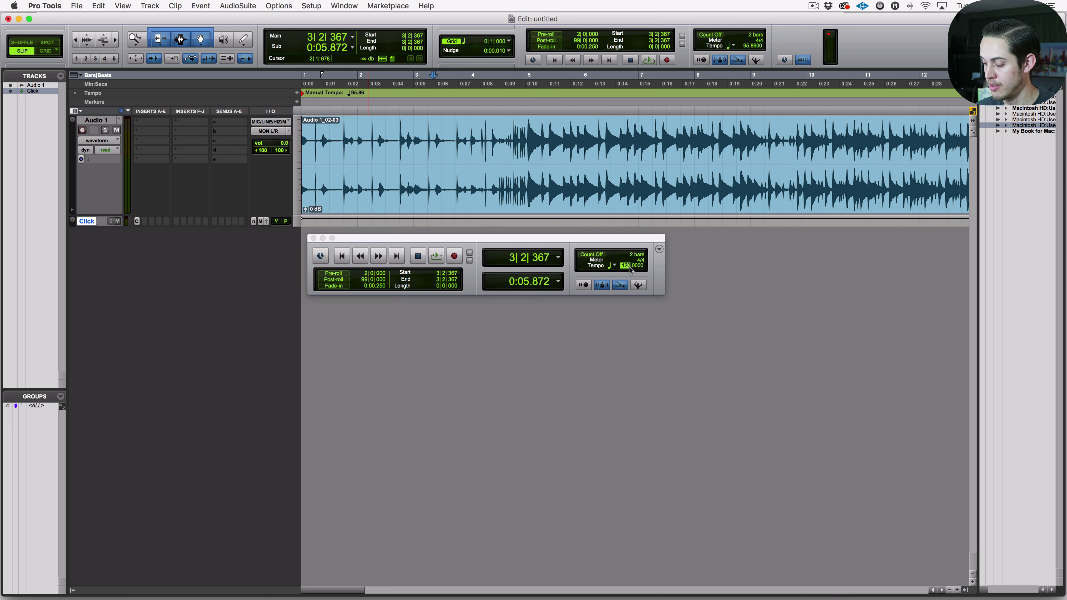
type("95")
key("Return")
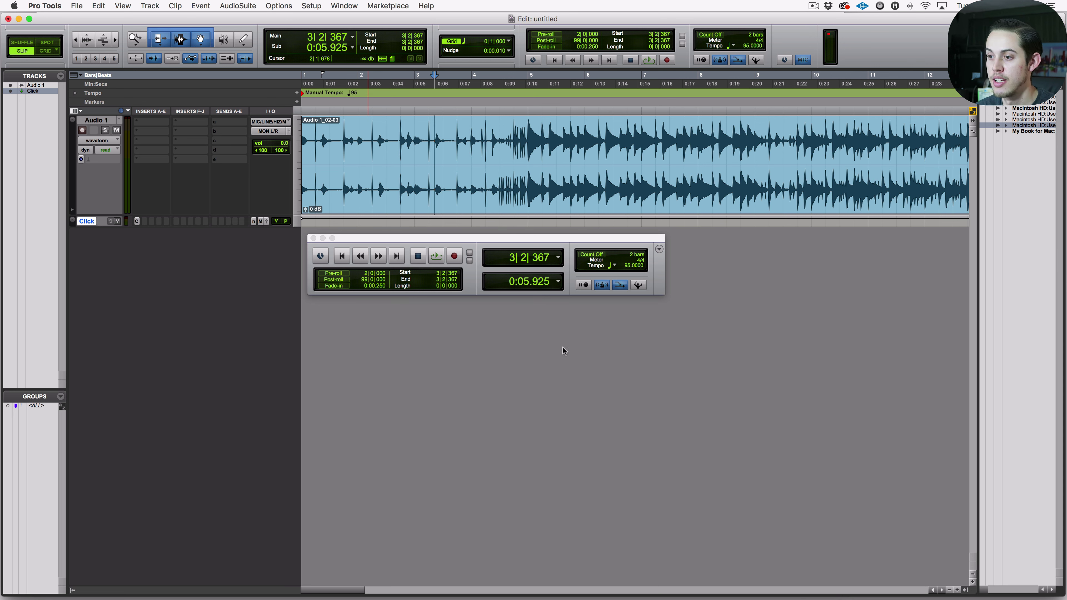
Close the floating Transport window and place the cursor in bar 4 of the song
left_click(314, 239)
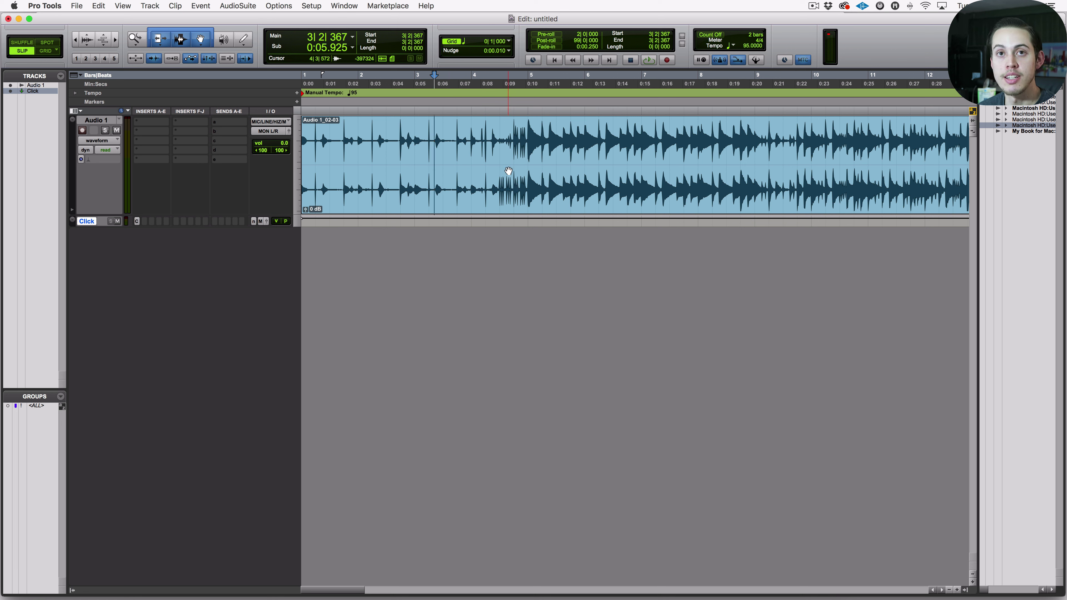
left_click(520, 143)
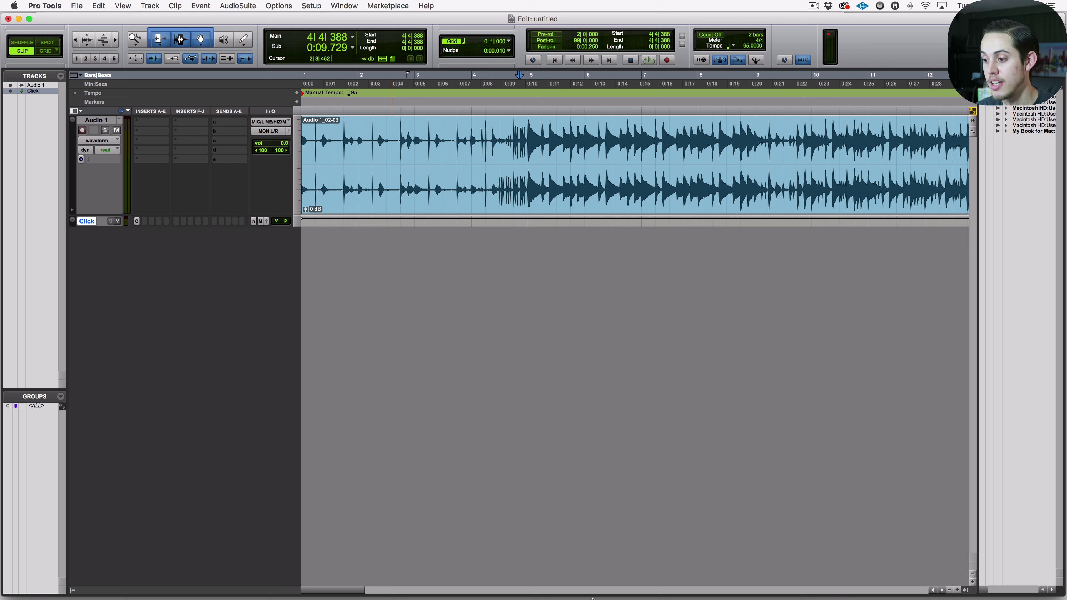
Switch to KeyFinder and open the KeyFinder website from its new-version notice
left_click(739, 583)
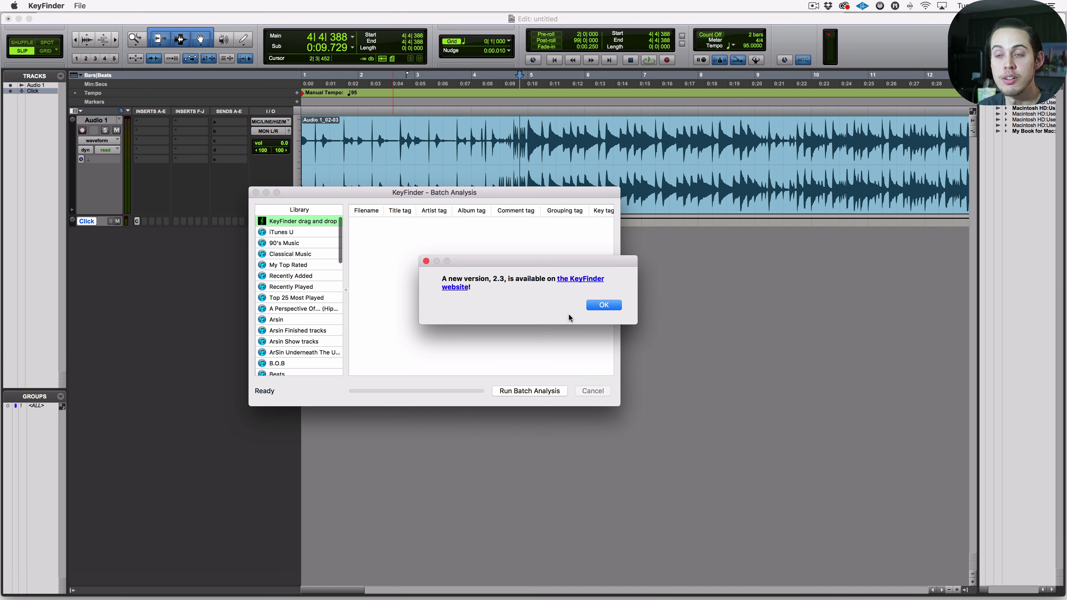
left_click(576, 279)
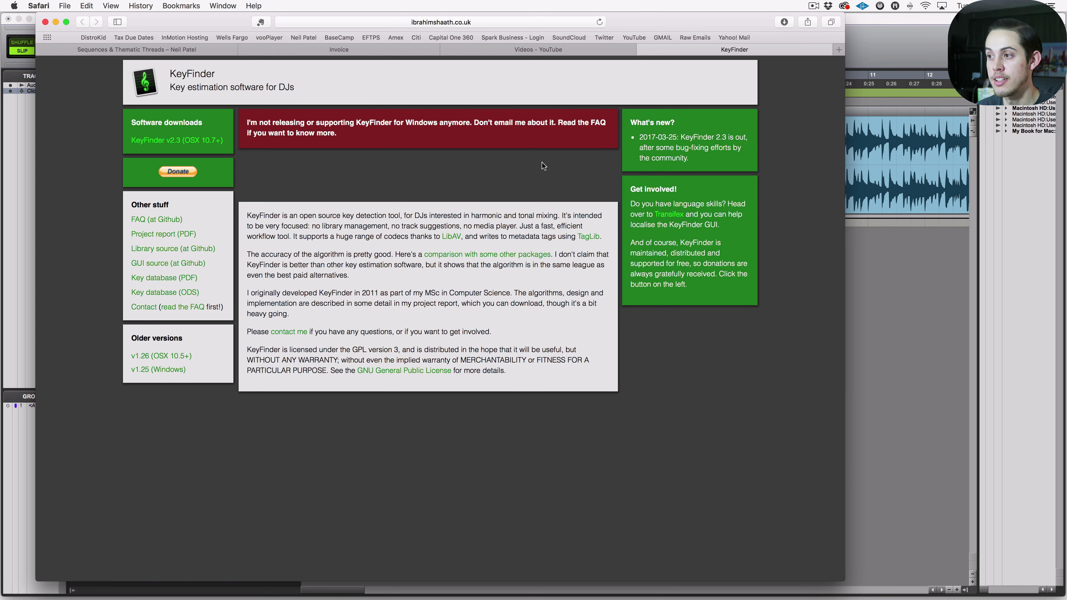
Leave the website, switch back to KeyFinder and dismiss its new-version notice
left_click(877, 446)
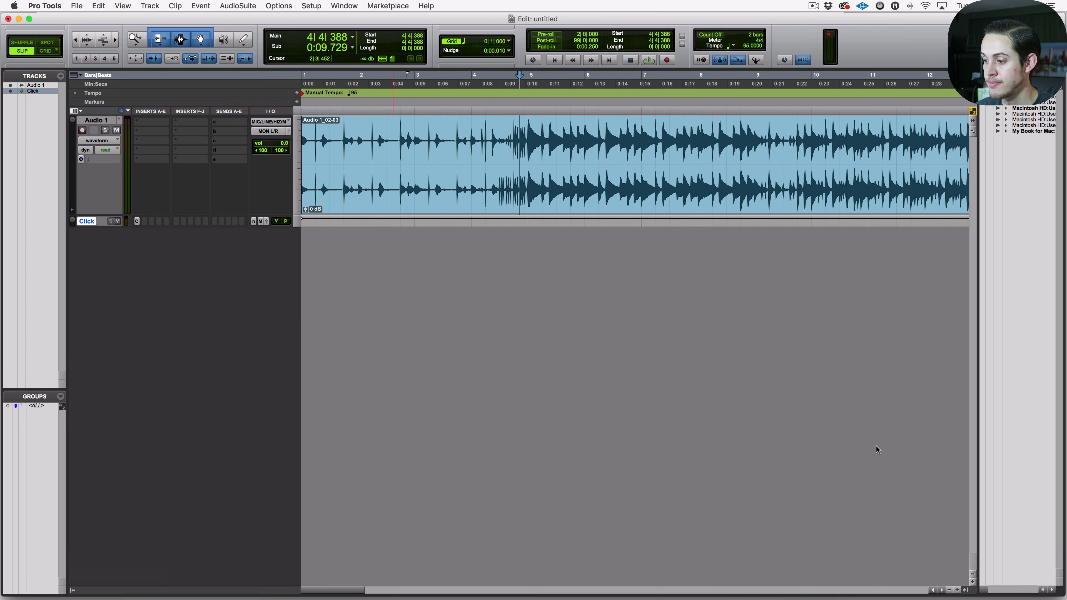
left_click(739, 580)
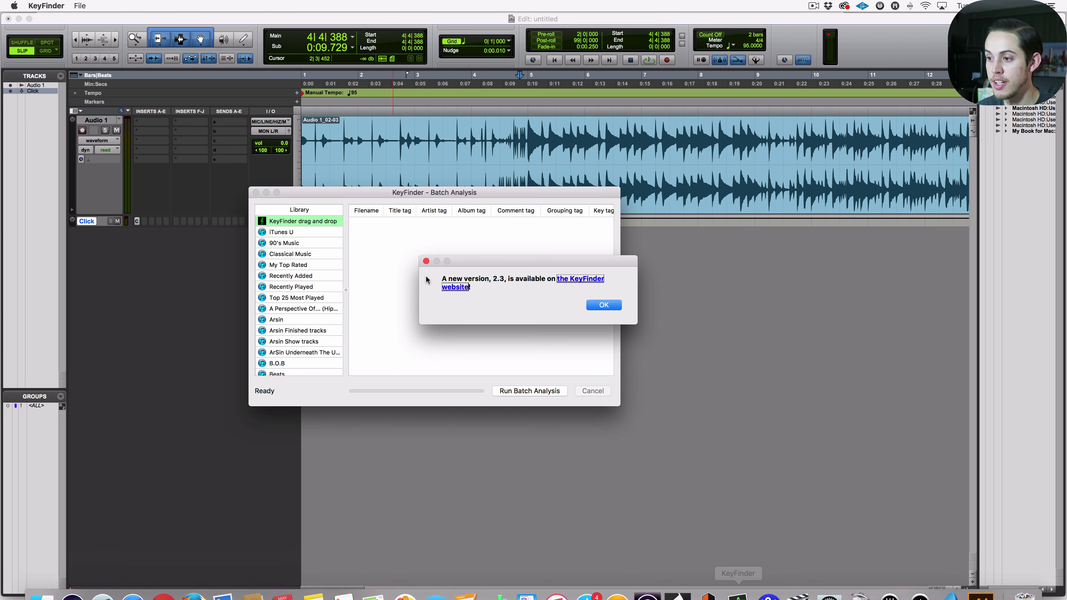
left_click(602, 304)
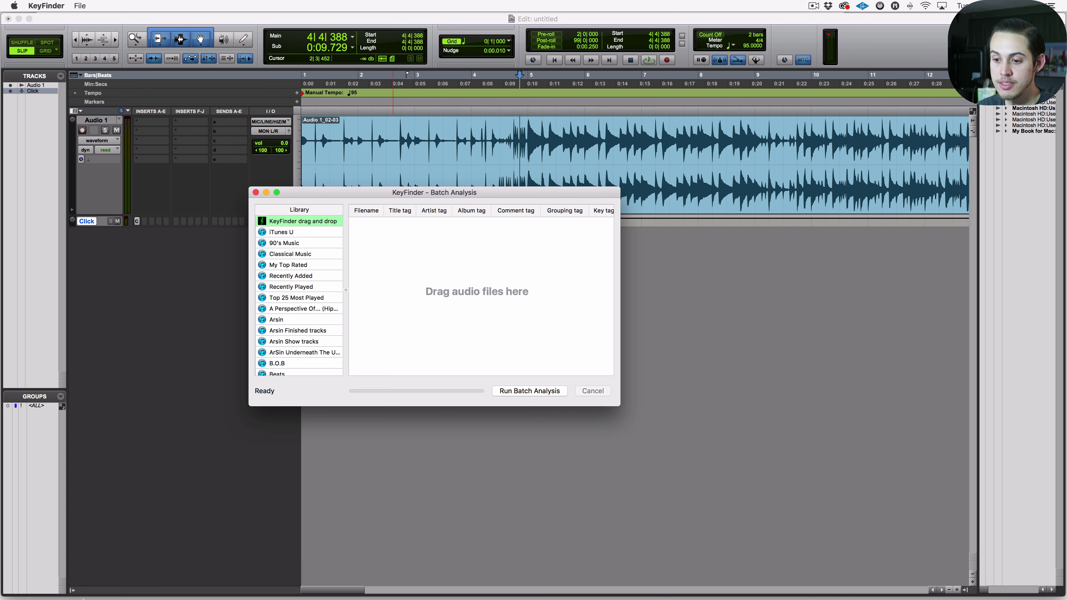
Add RawTechniqueStudios_Beautiful Woman_TAGLESS.wav from Finder to KeyFinder's batch list, run the batch analysis and check the detected key
left_click(45, 584)
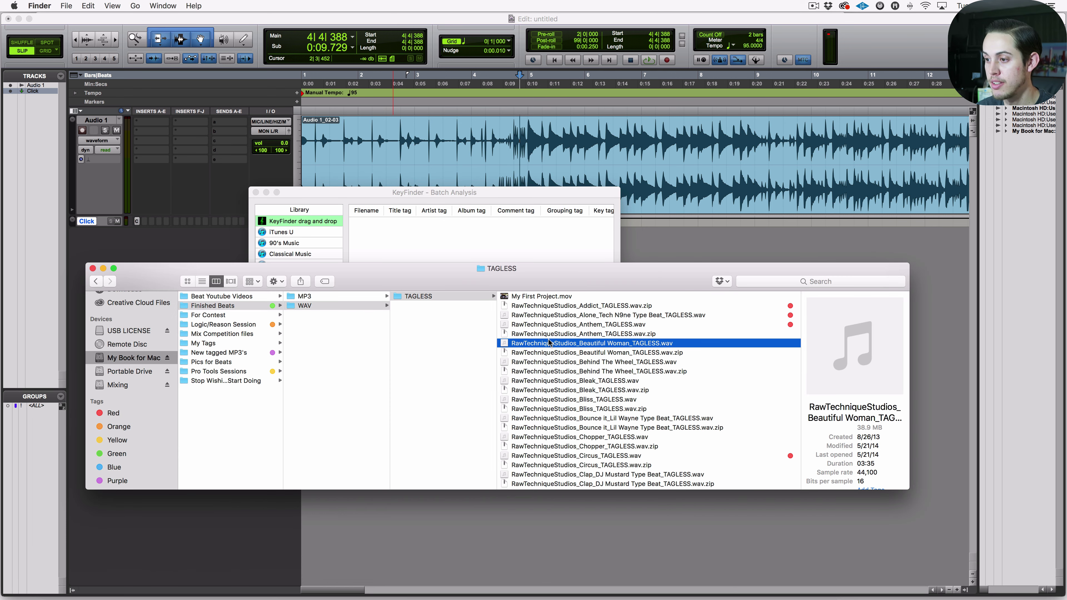
left_click_drag(550, 343, 466, 251)
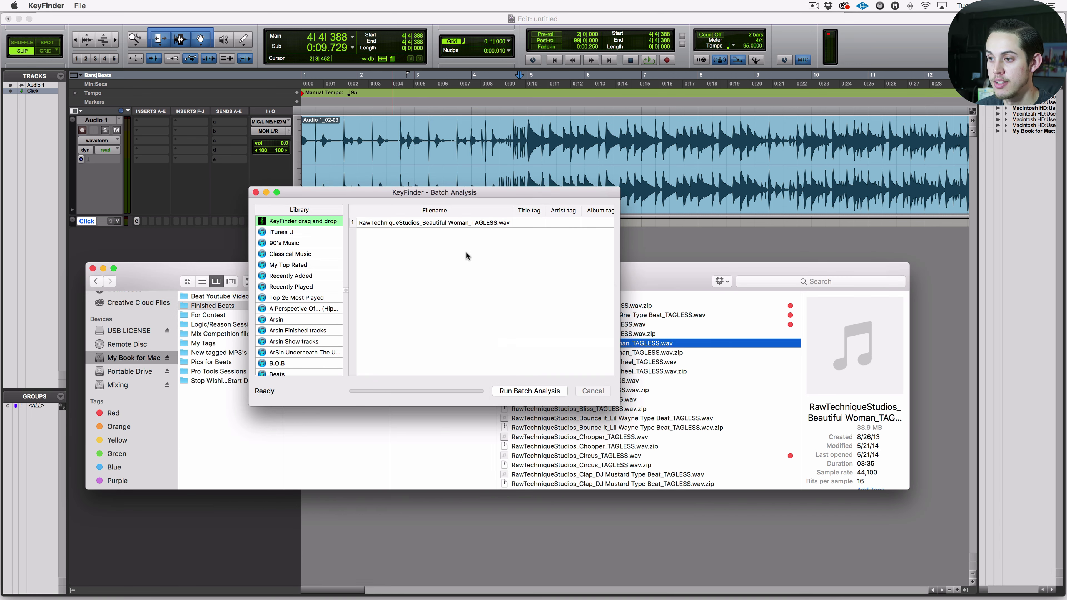
left_click(518, 392)
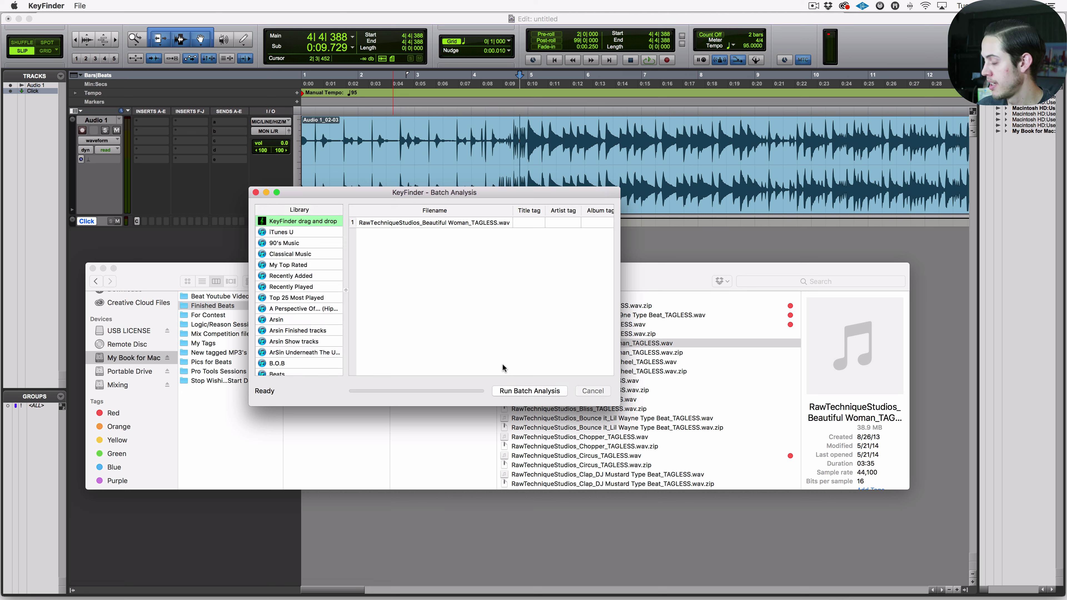
scroll(503, 363, "right", 10)
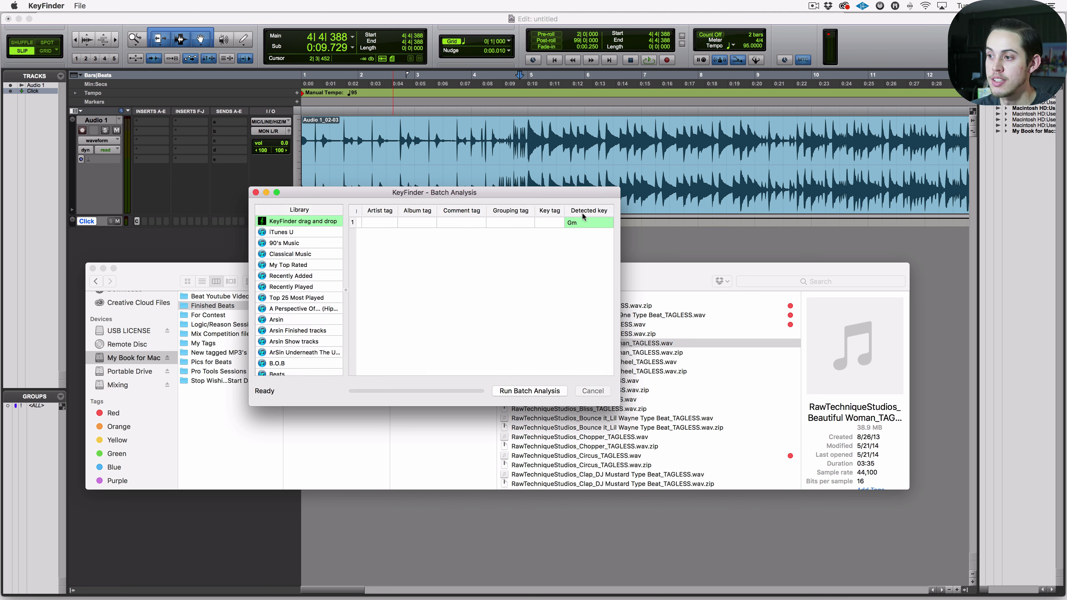
Switch back to Pro Tools and create one new mono audio track below the Click track
left_click(624, 239)
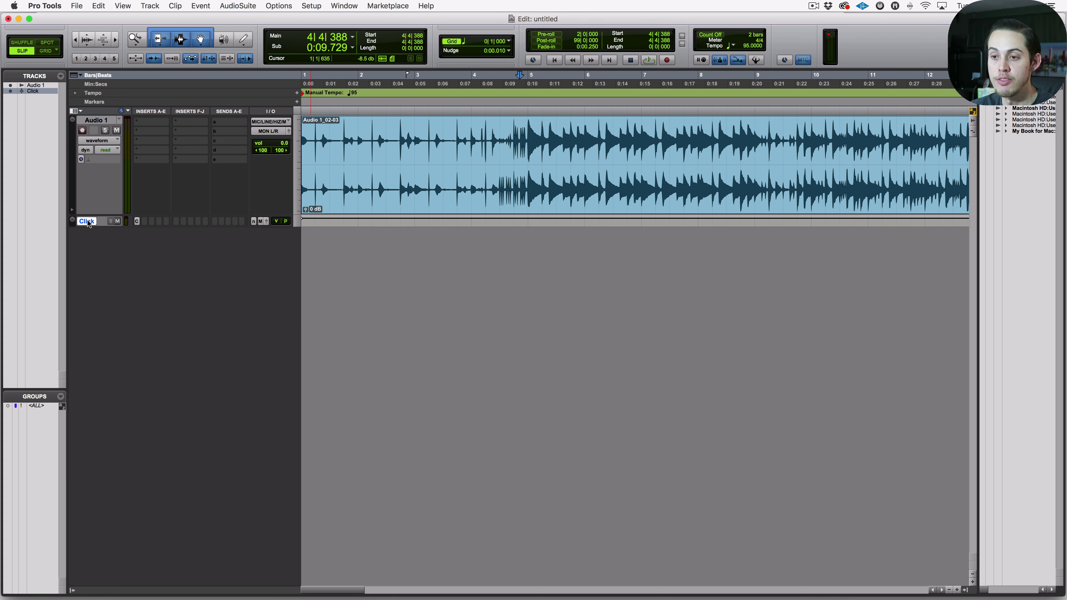
key("super+shift+n")
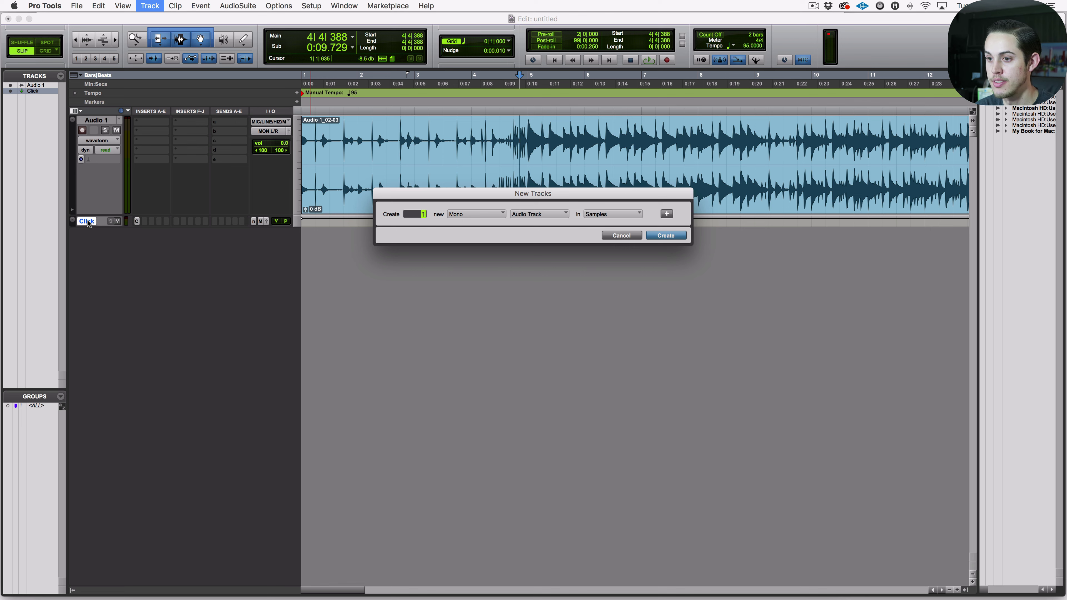
key("Return")
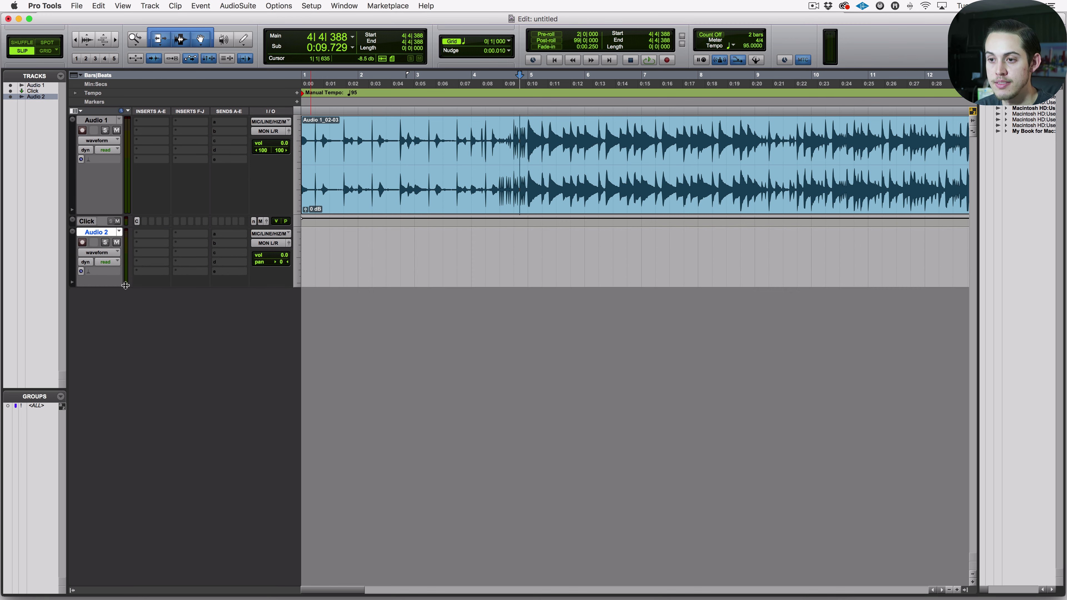
Insert the WavesTune (mono) pitch-shift plug-in in the first insert slot of the new mono track
left_click(140, 233)
mouse_move(170, 255)
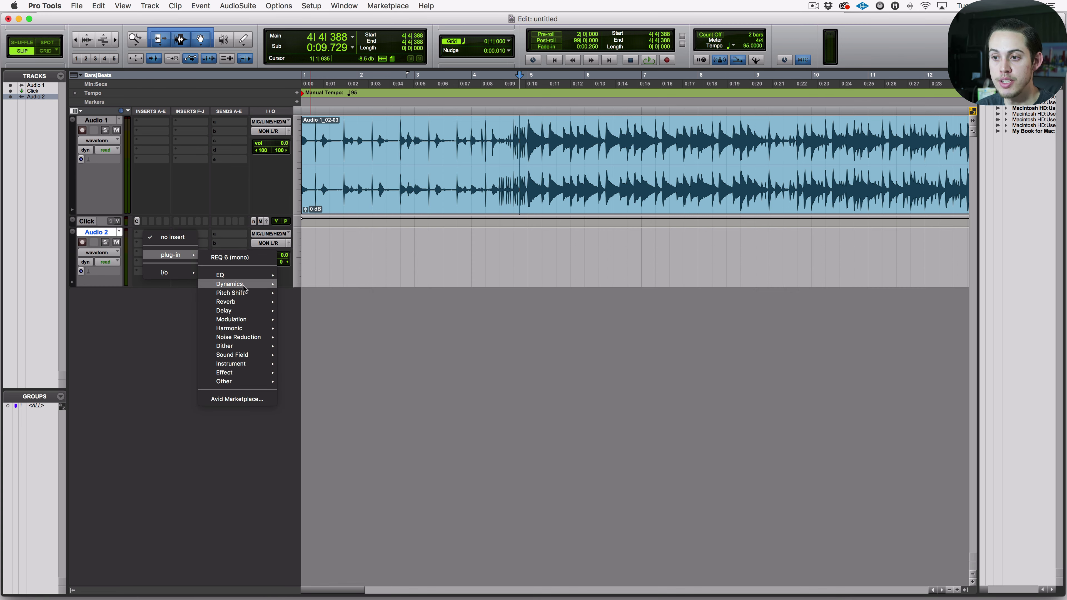
mouse_move(247, 293)
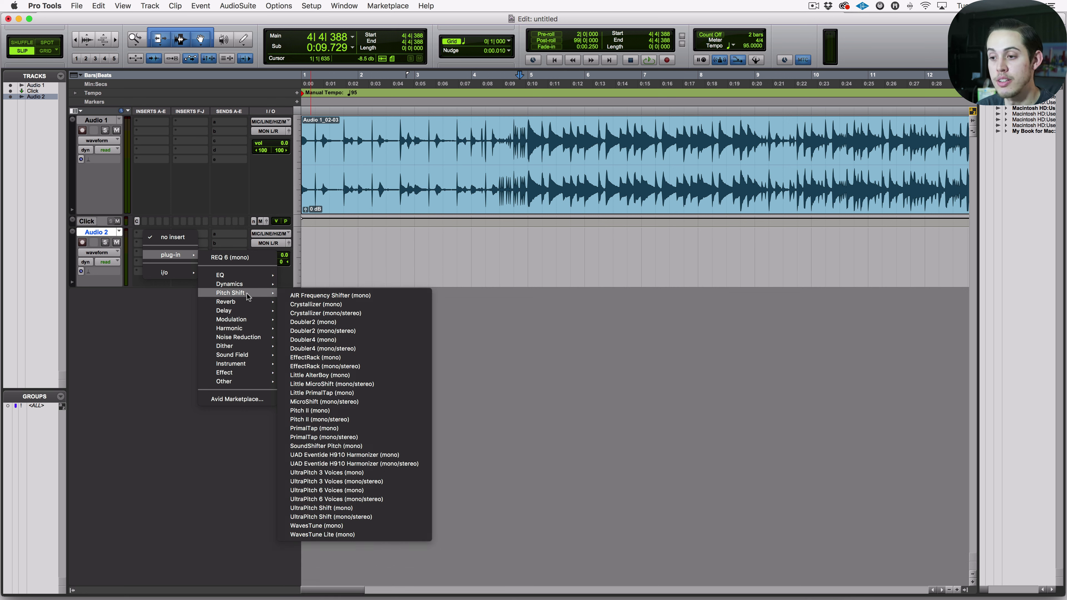
left_click(358, 525)
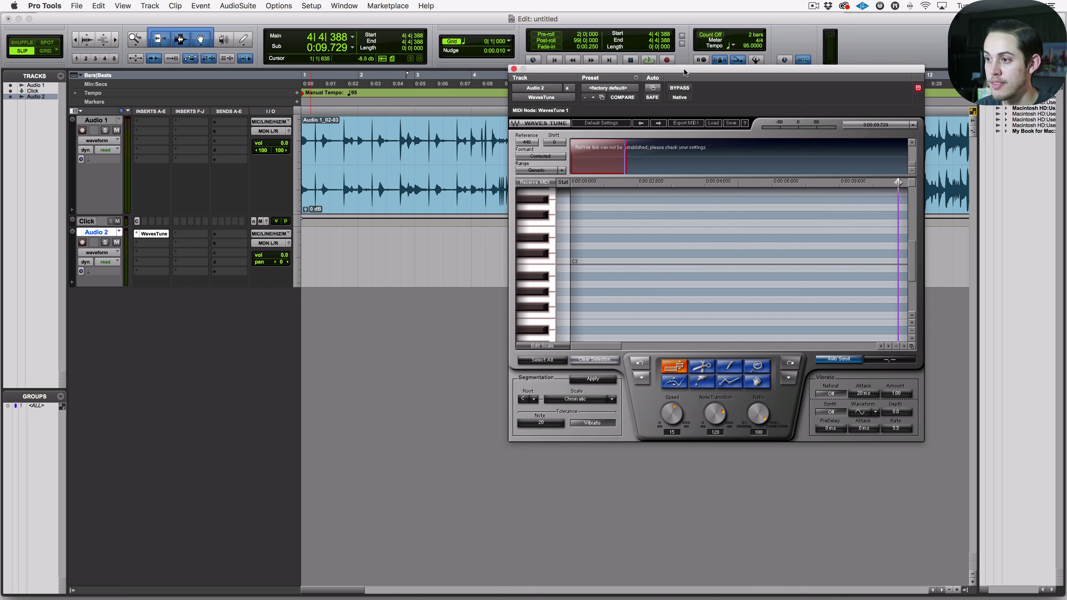
Set WavesTune's root to G and its scale to Natural Minor, and close the plug-in window
left_click_drag(684, 72, 531, 179)
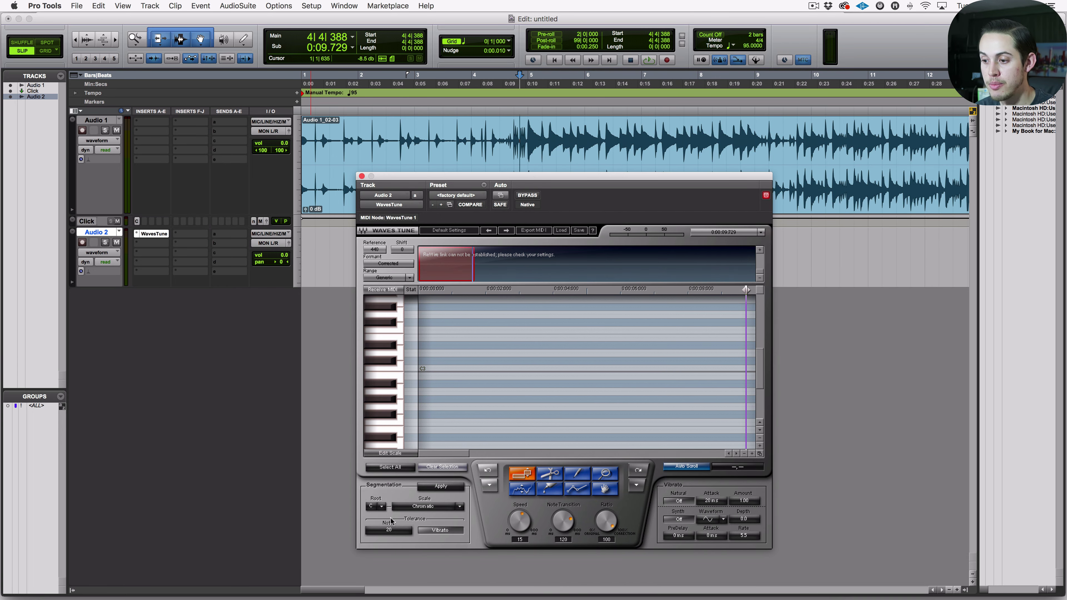
left_click(382, 508)
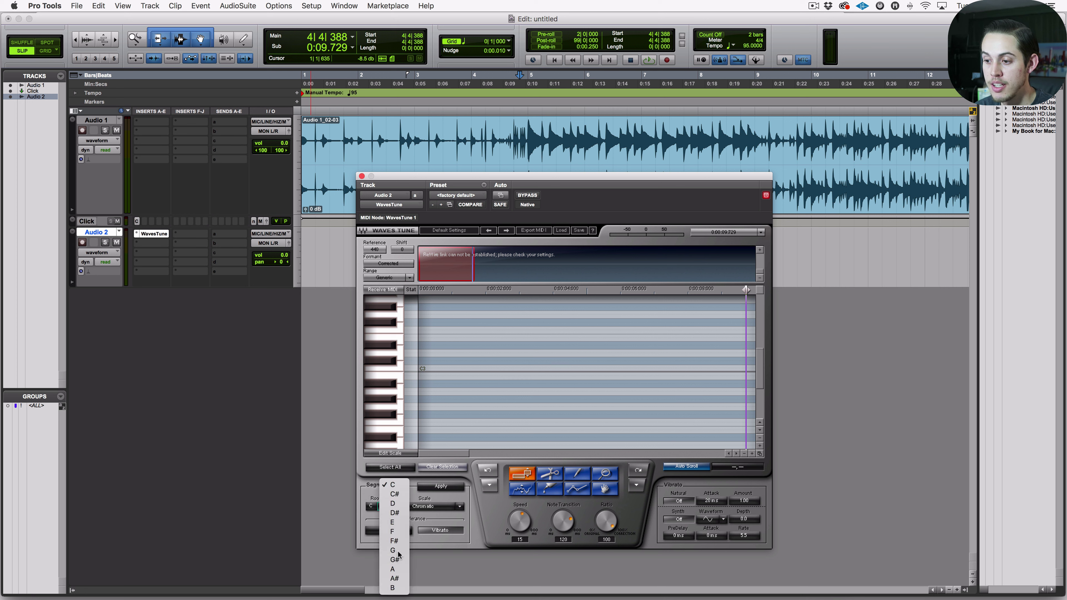
left_click(394, 559)
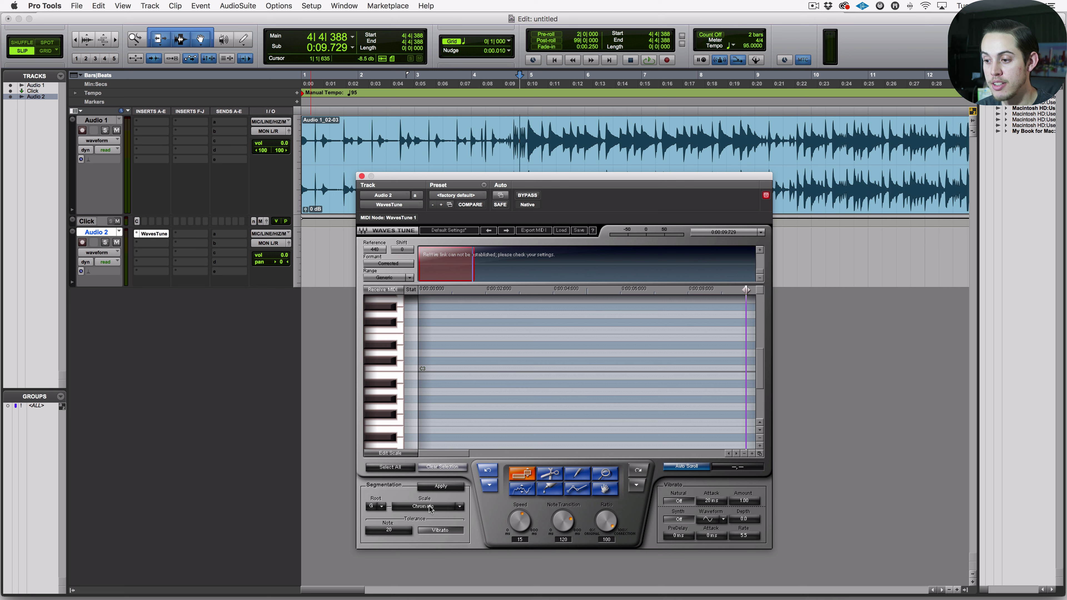
left_click(460, 508)
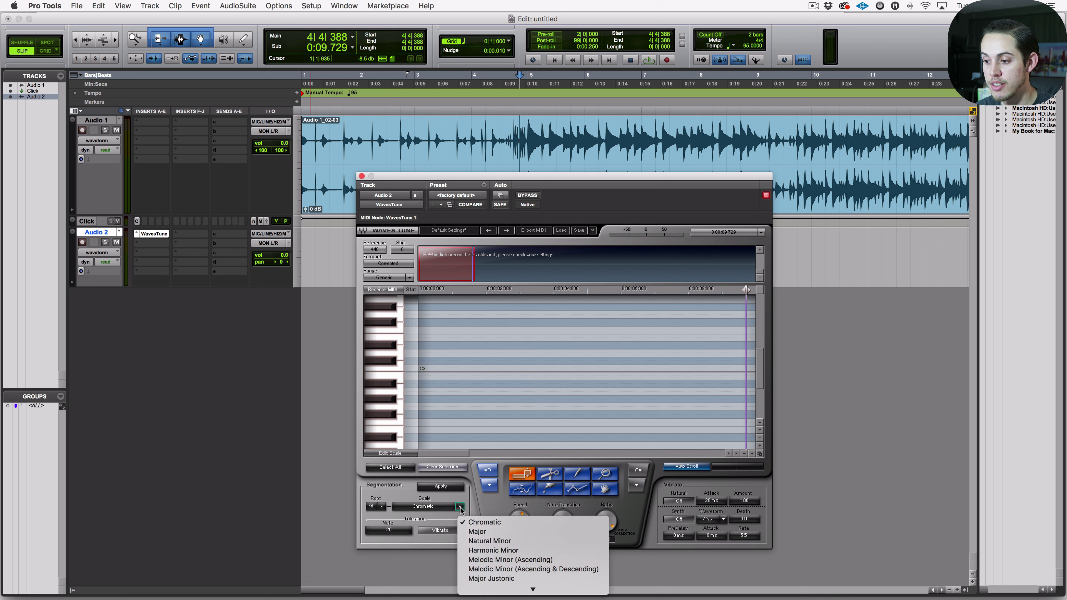
left_click(480, 542)
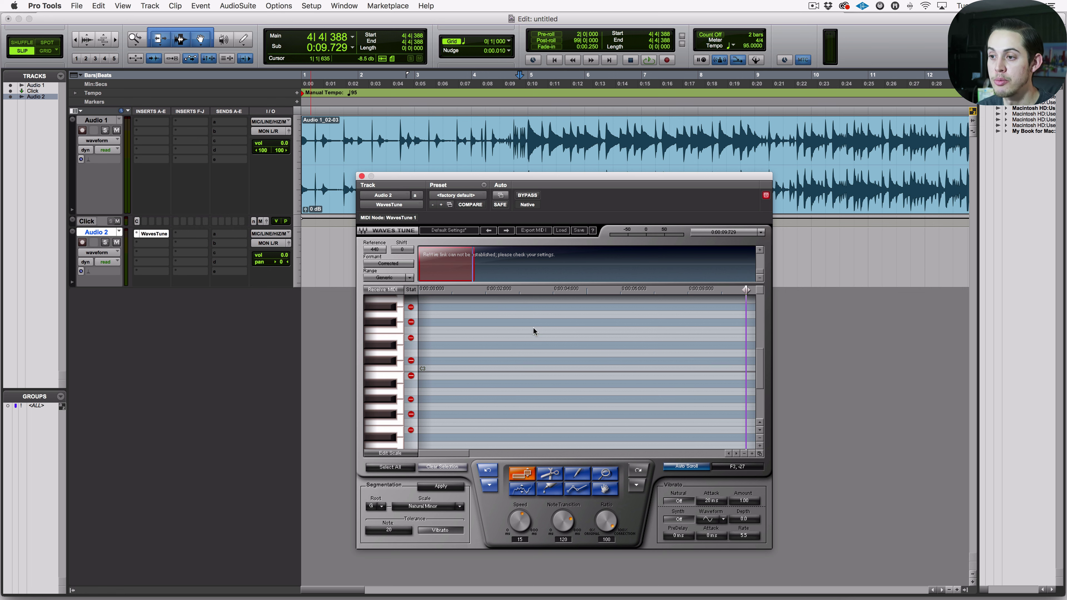
left_click(362, 176)
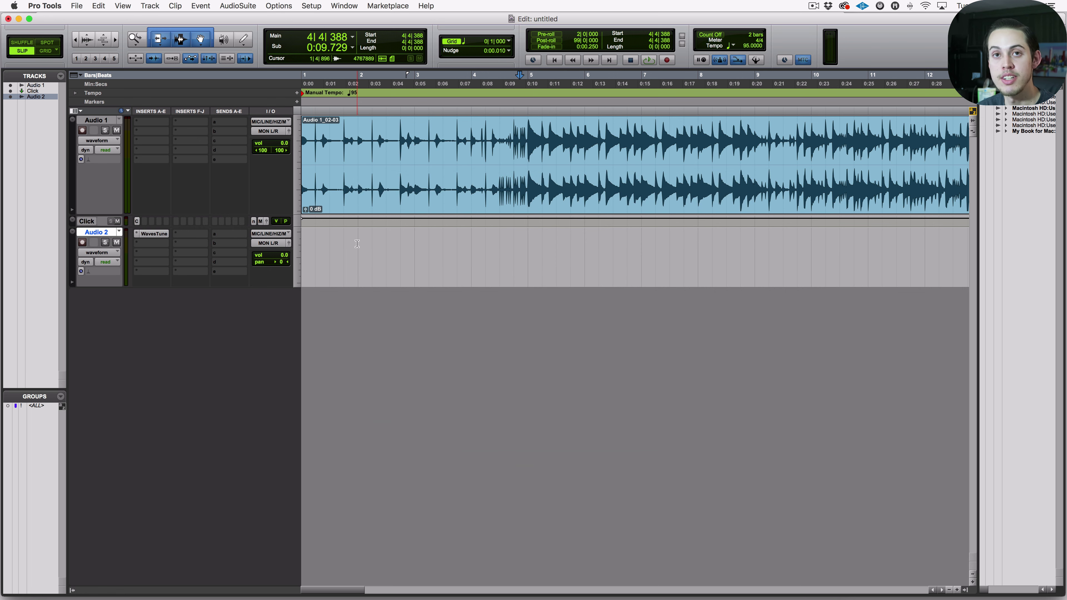
key("super+bracketleft")
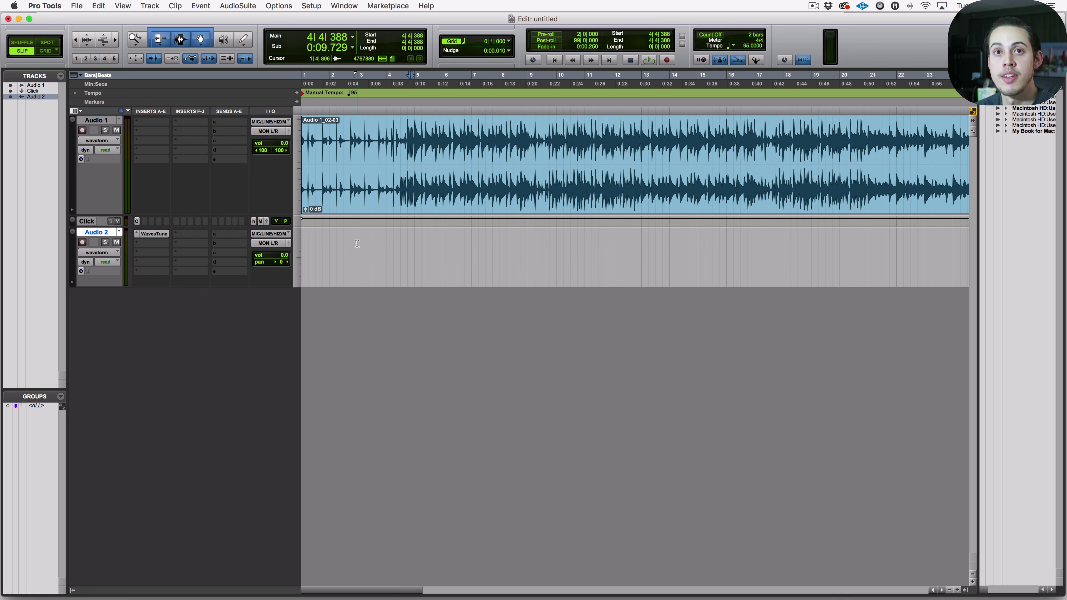